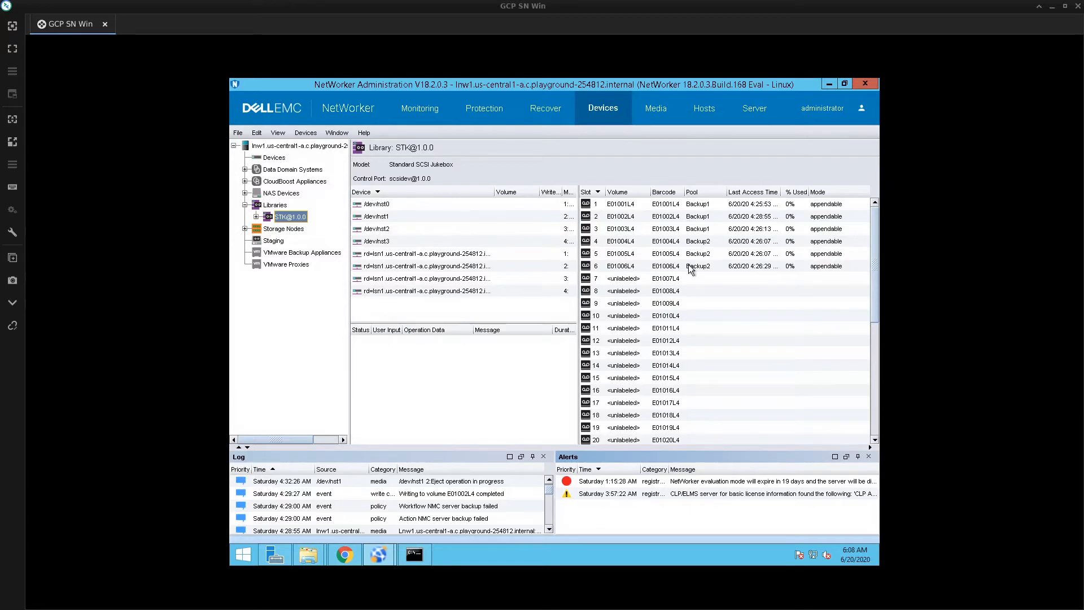
left_click(687, 282)
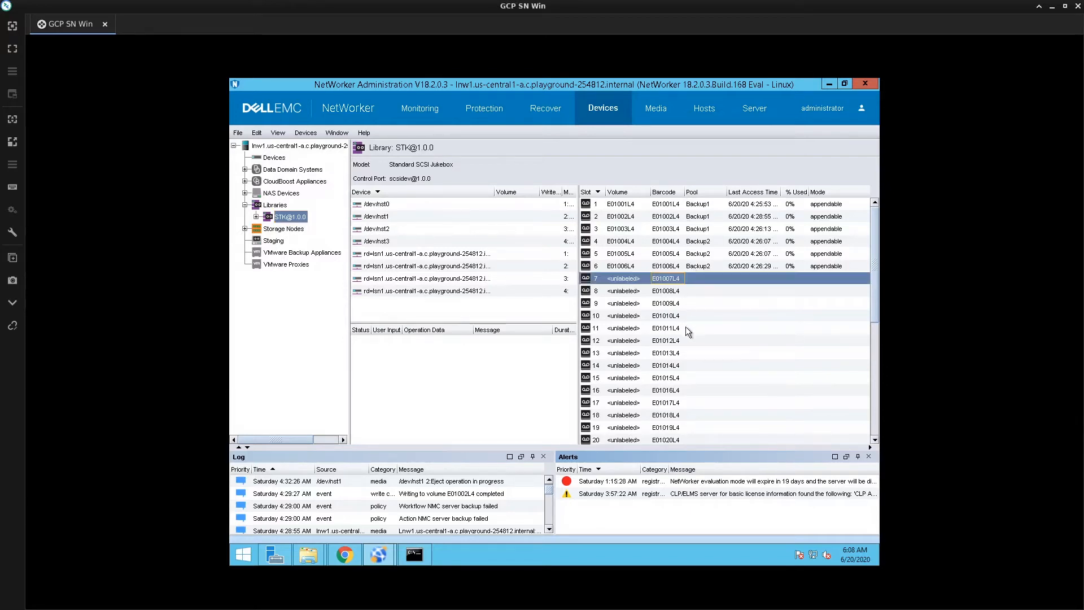
left_click(692, 292, "shift")
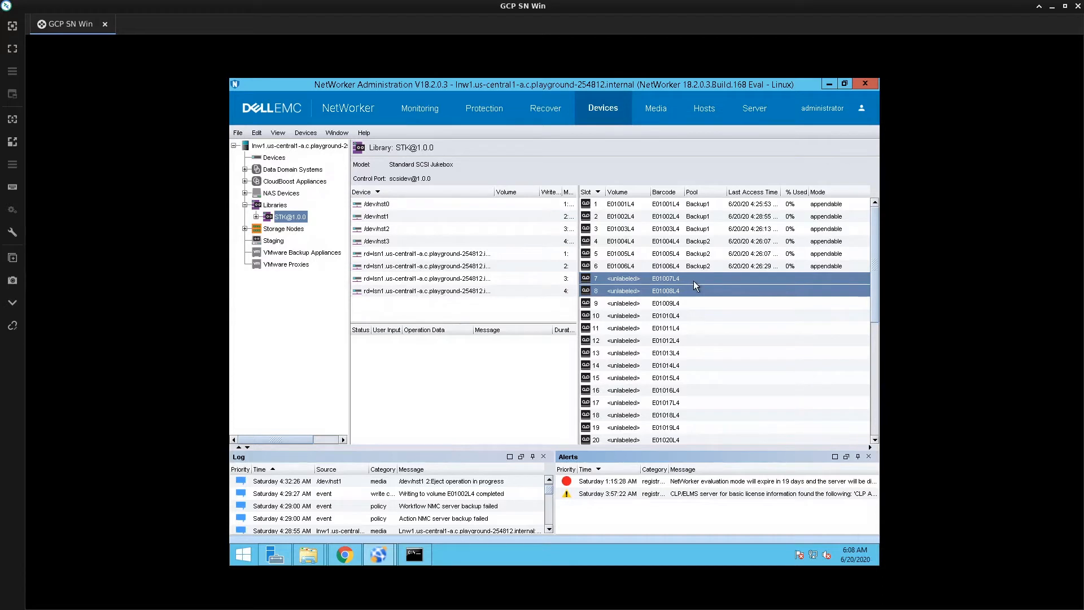
right_click(693, 280)
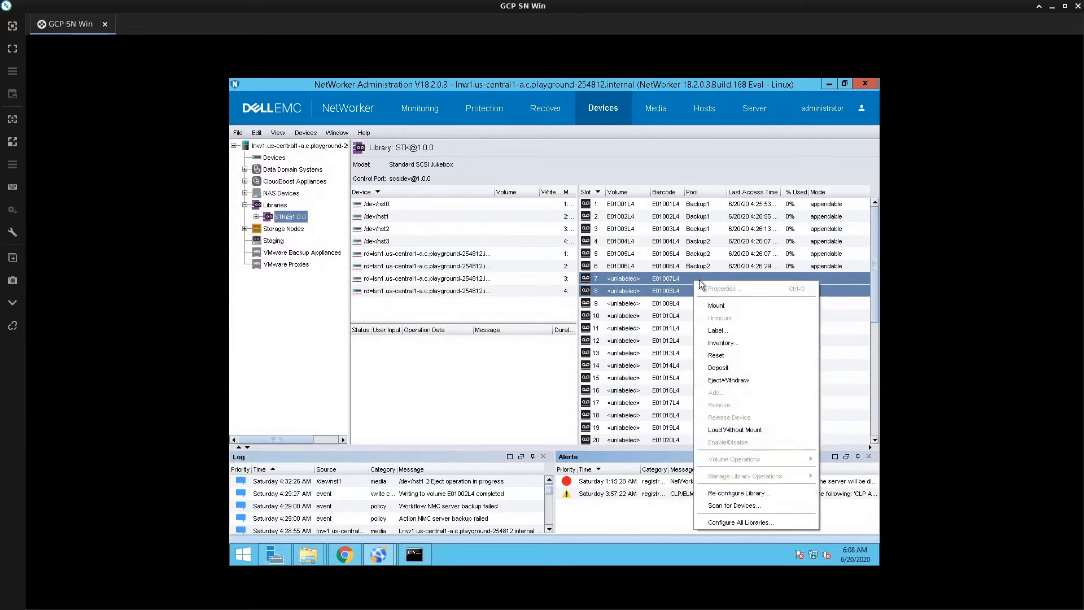
left_click(639, 292)
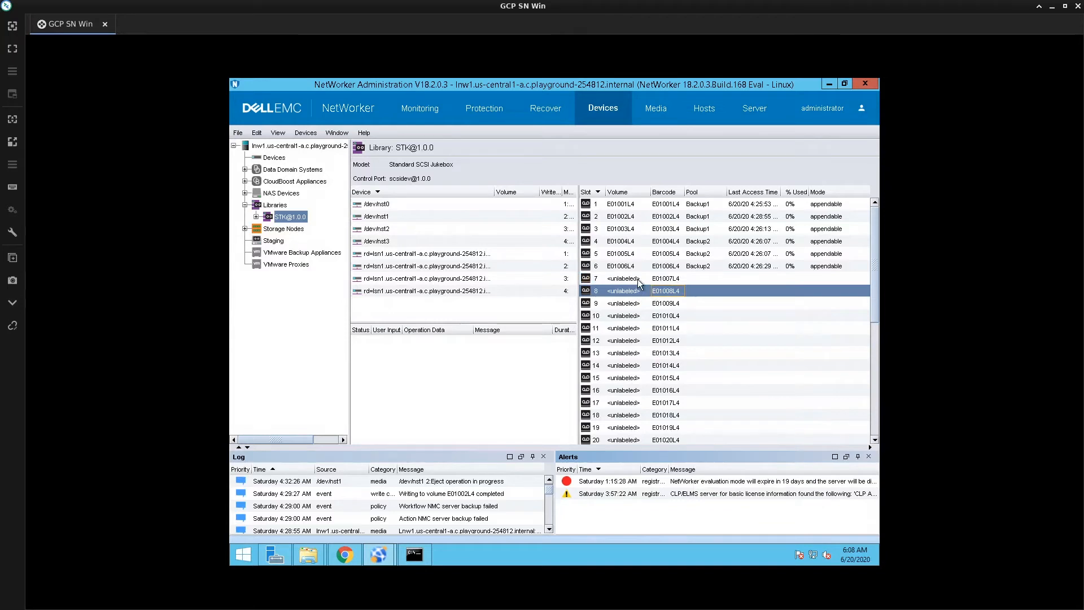
left_click(638, 279)
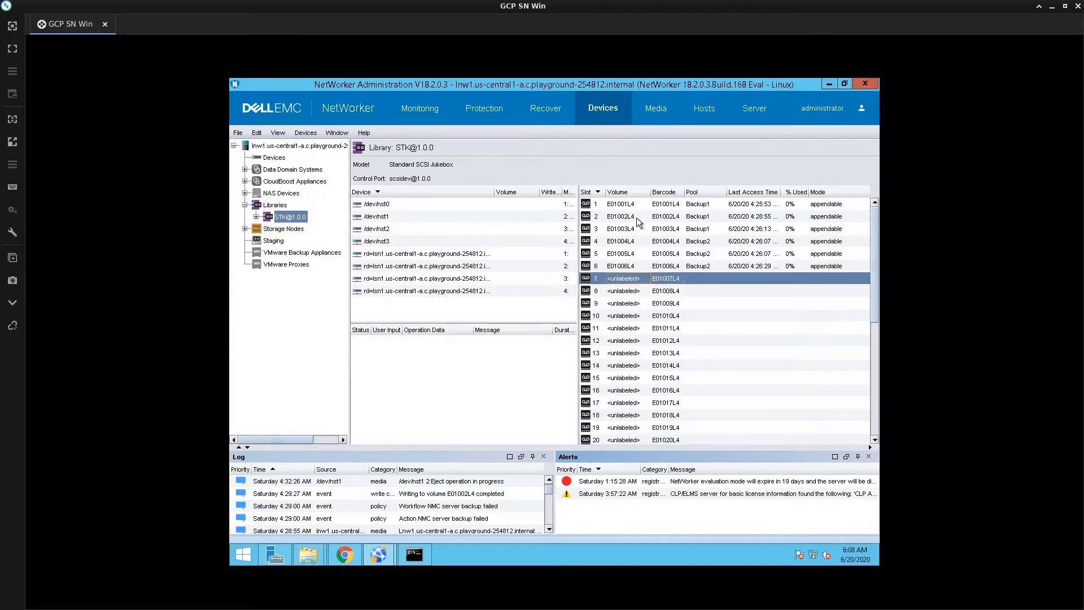
left_click(636, 218)
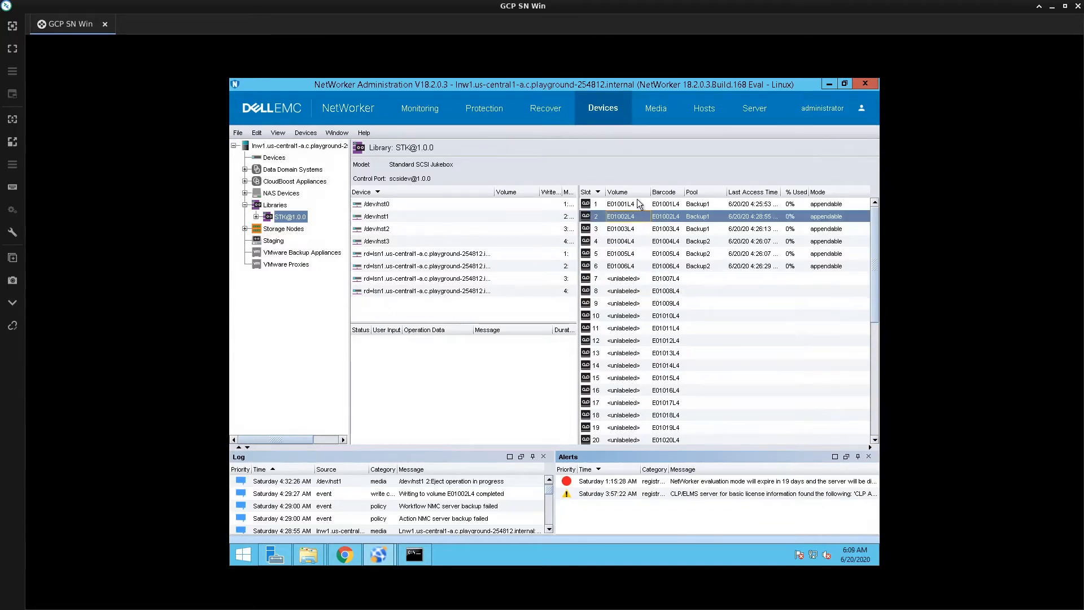
Select the unlabeled tapes in slots 7 to 10 of the library and open the Label operation for them
left_click(629, 279)
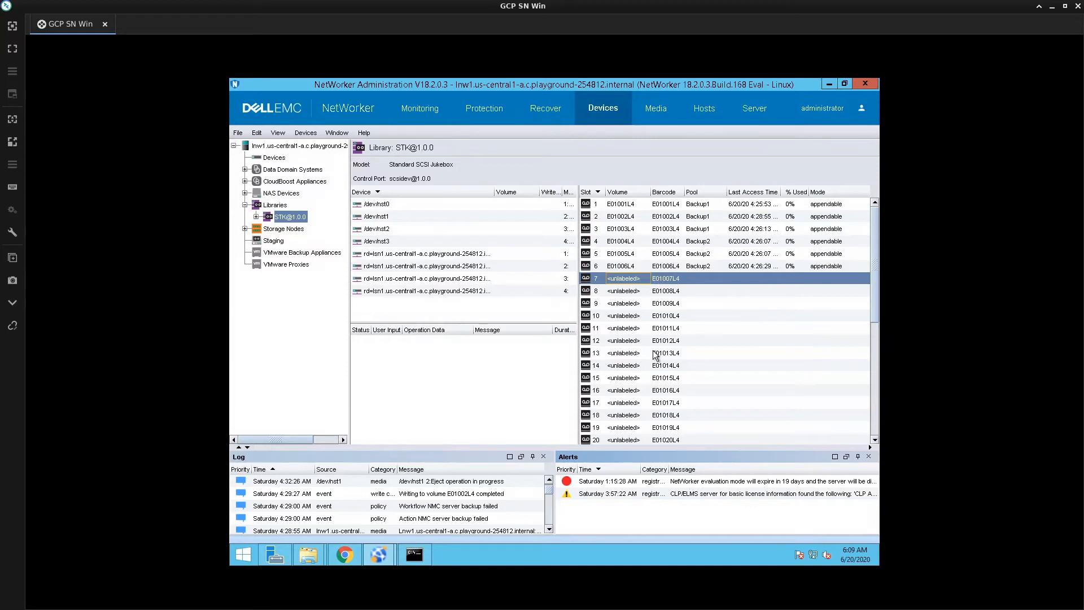
left_click(645, 288, "shift")
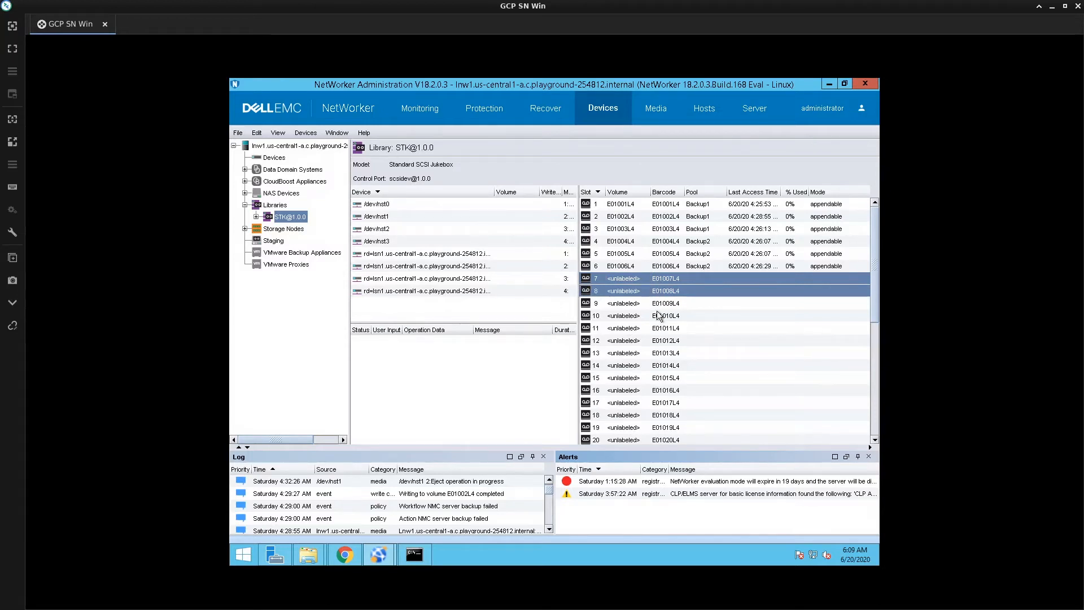
left_click(658, 315, "shift")
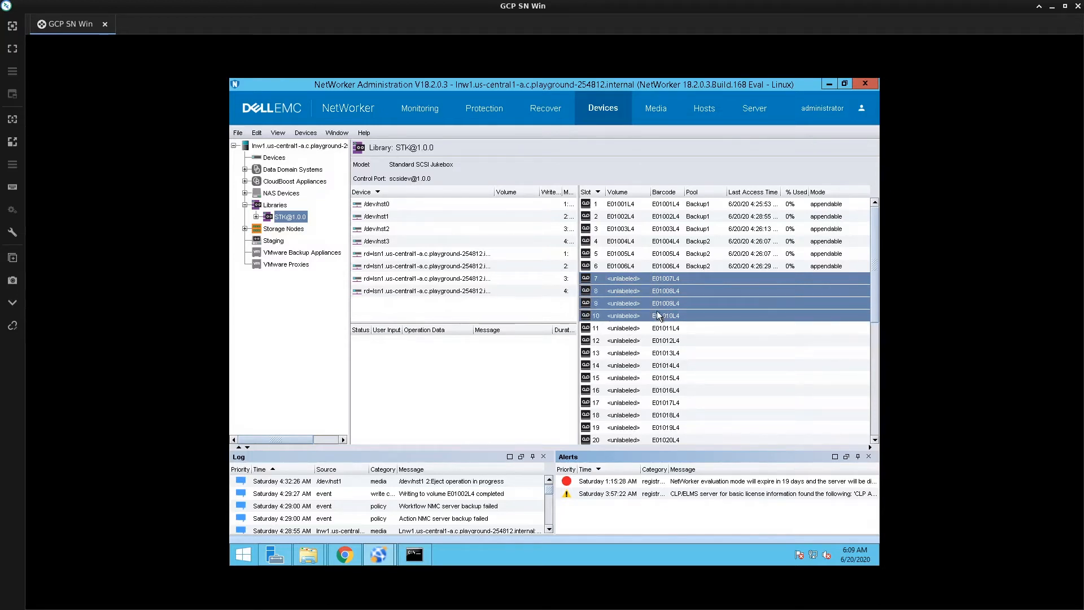
right_click(657, 314)
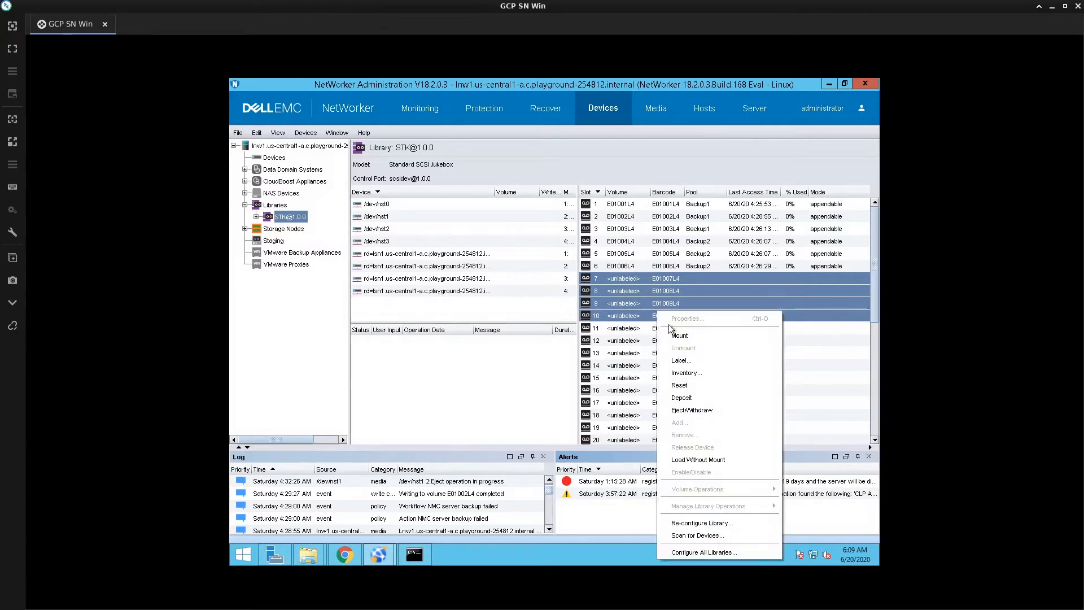
left_click(692, 362)
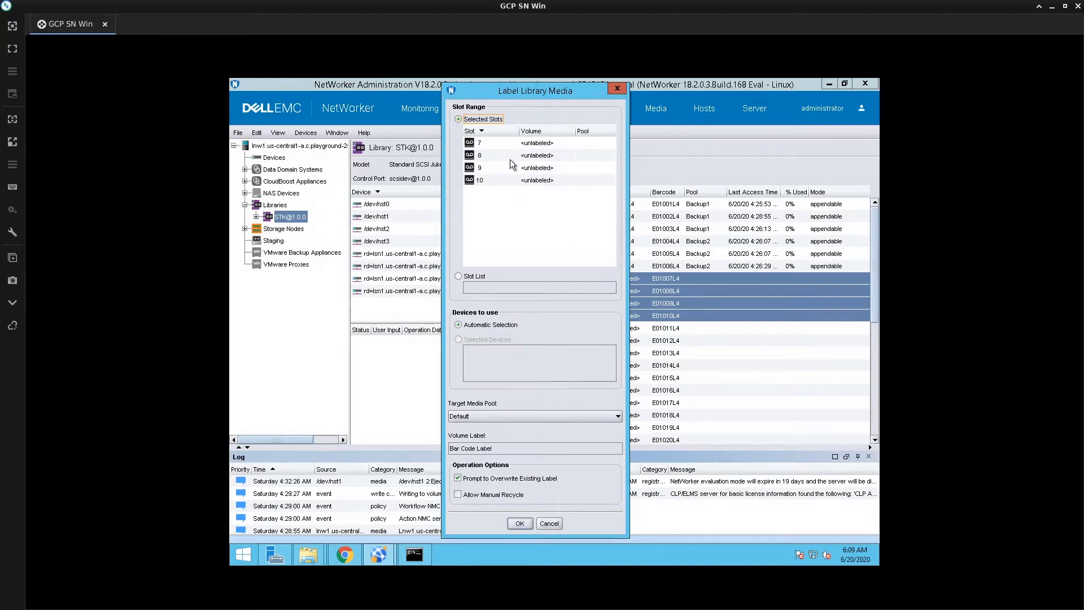
Specify the tapes to label by a slot list of 7-10 instead of the selected slots
left_click(465, 278)
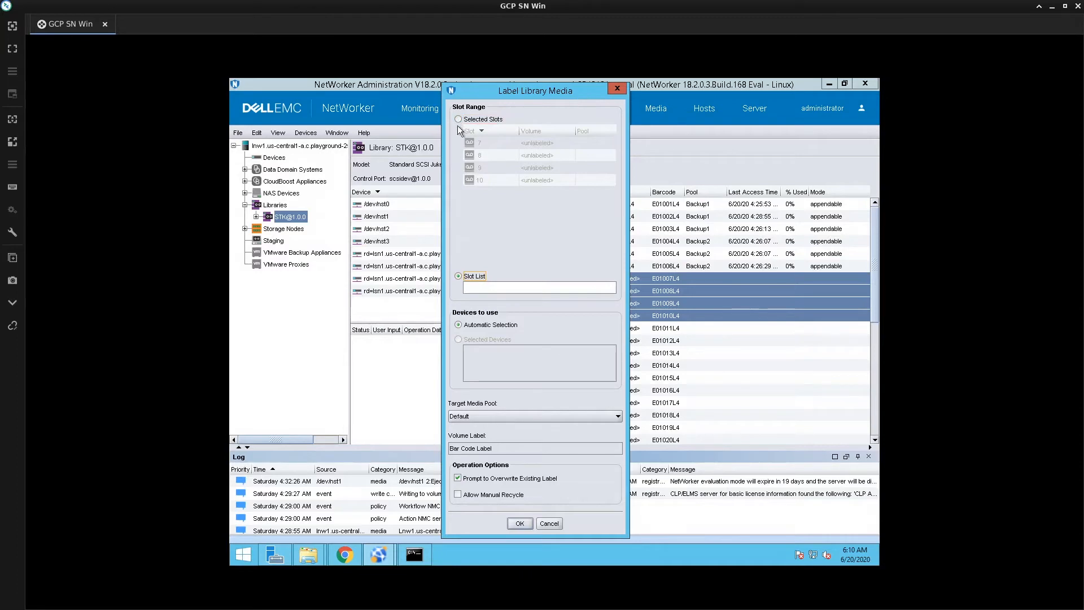
left_click_drag(396, 122, 396, 123)
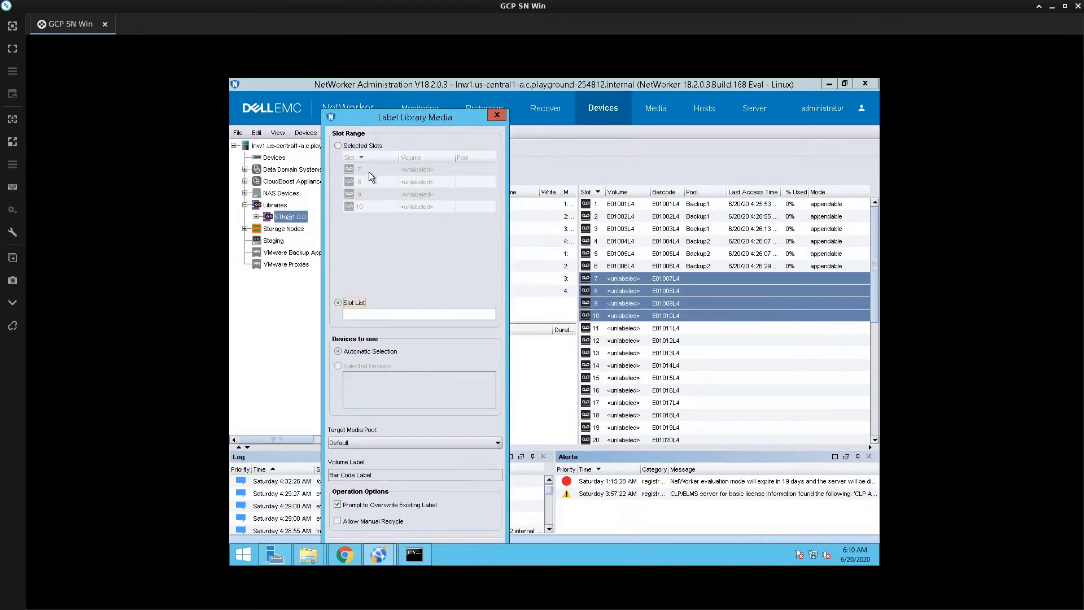
left_click(372, 314)
left_click_drag(422, 121, 488, 336)
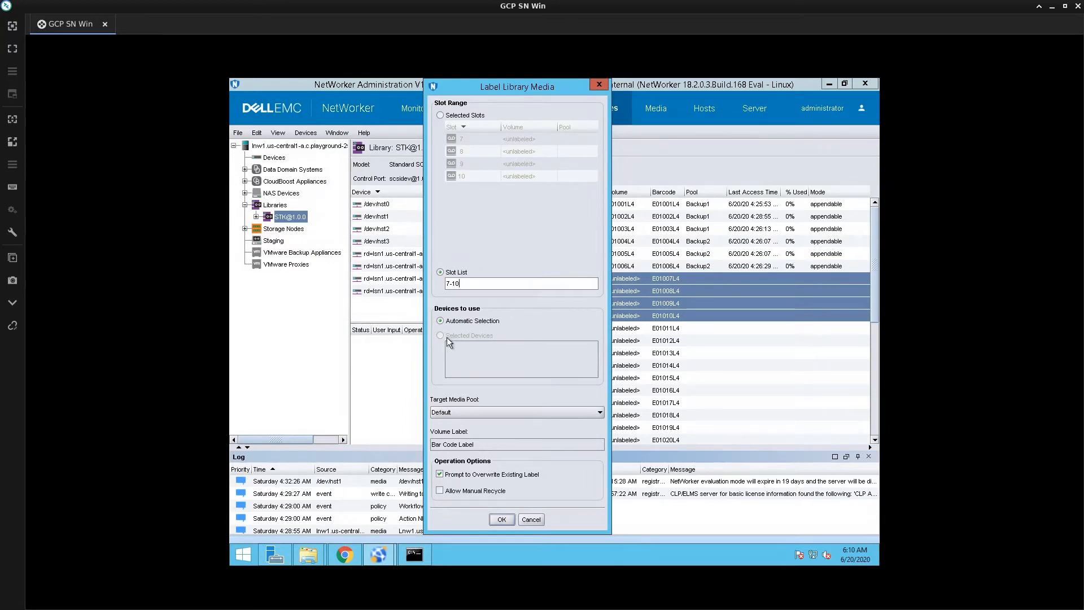
Set the target media pool to Backup1 and start labeling the listed slots
left_click(565, 413)
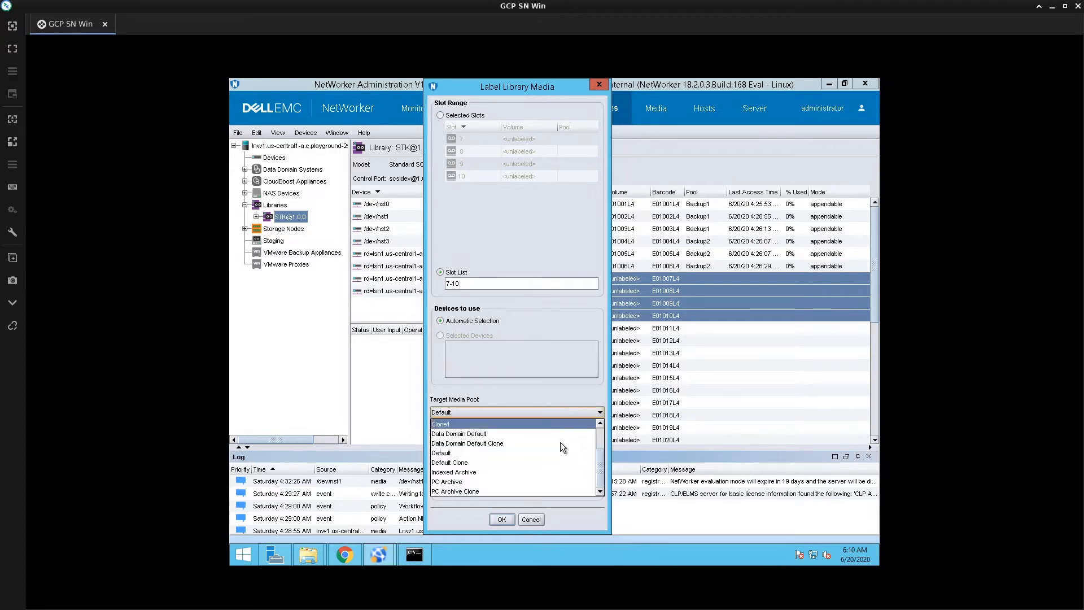
scroll(550, 426, "up", 2)
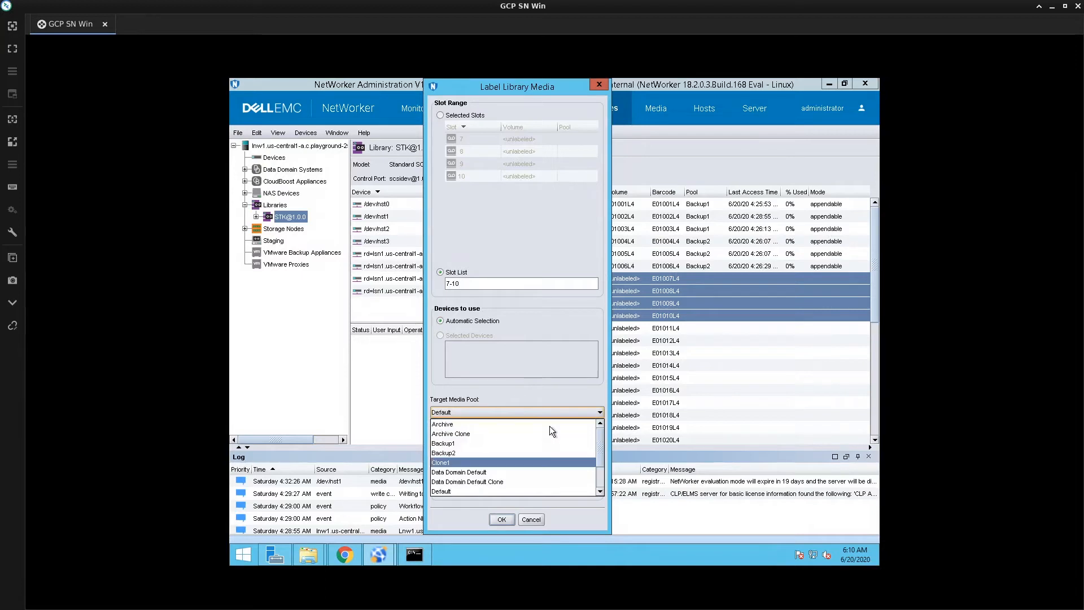
left_click(493, 443)
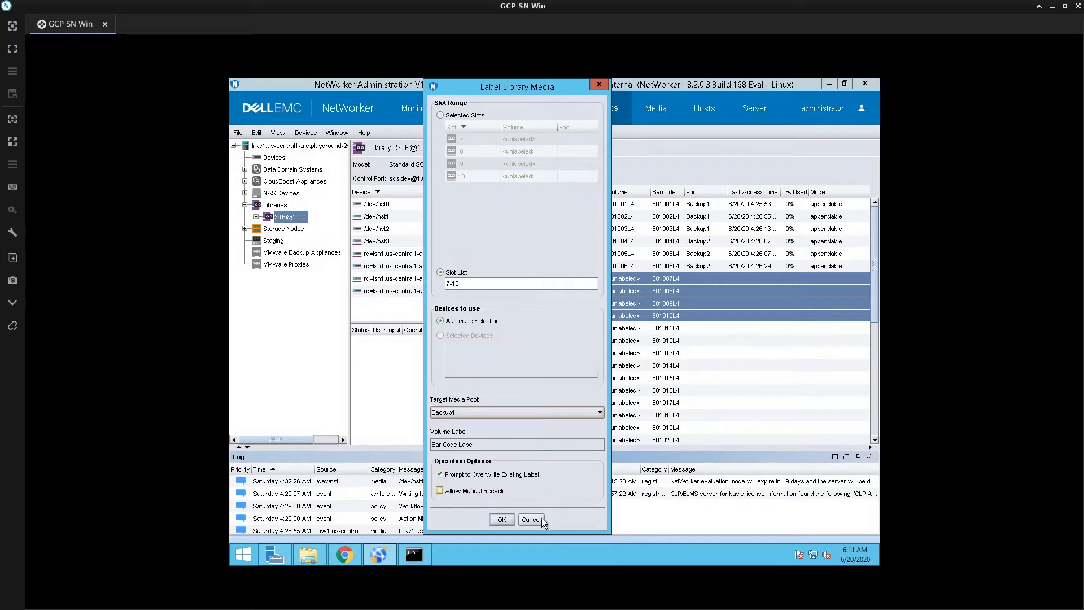
left_click(503, 519)
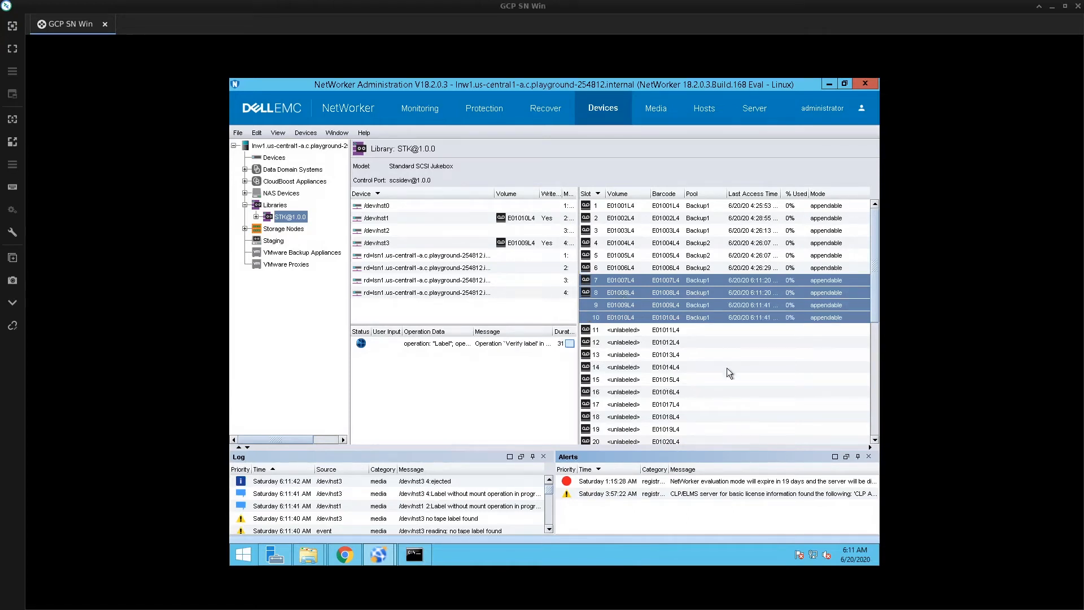
Start relabeling the tape in slot 1 into the Backup2 media pool, keeping the prompt to overwrite the existing label
left_click(706, 208)
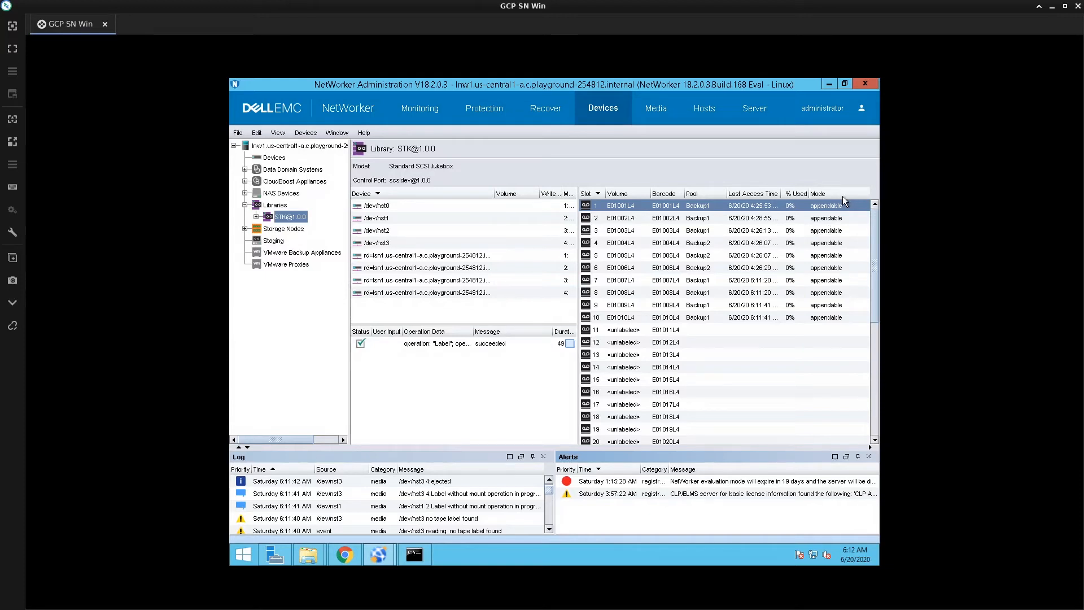
right_click(624, 209)
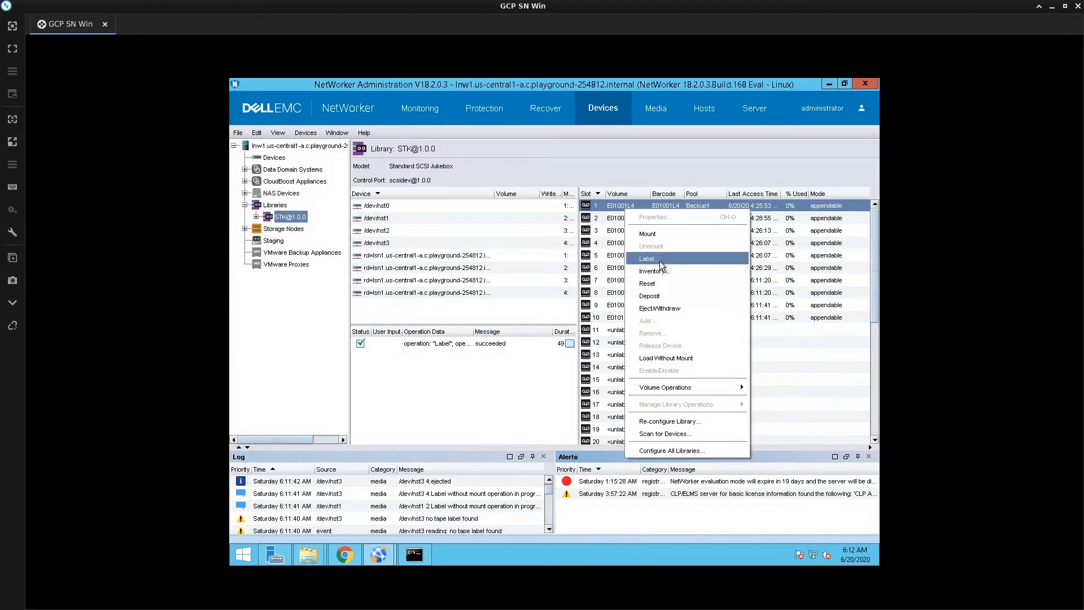
left_click(660, 262)
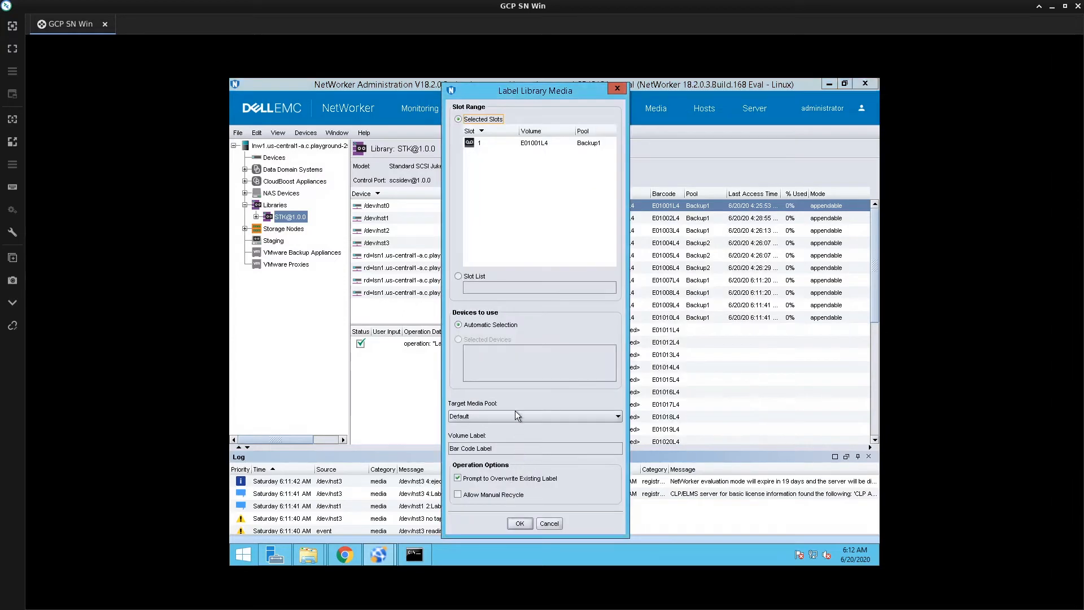
left_click(516, 414)
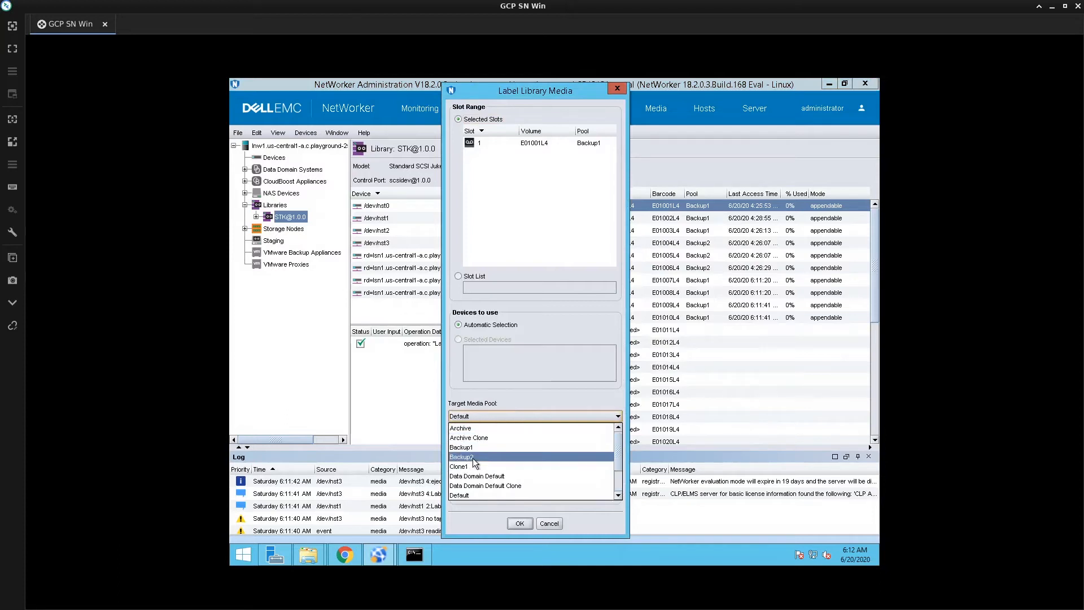
left_click(474, 462)
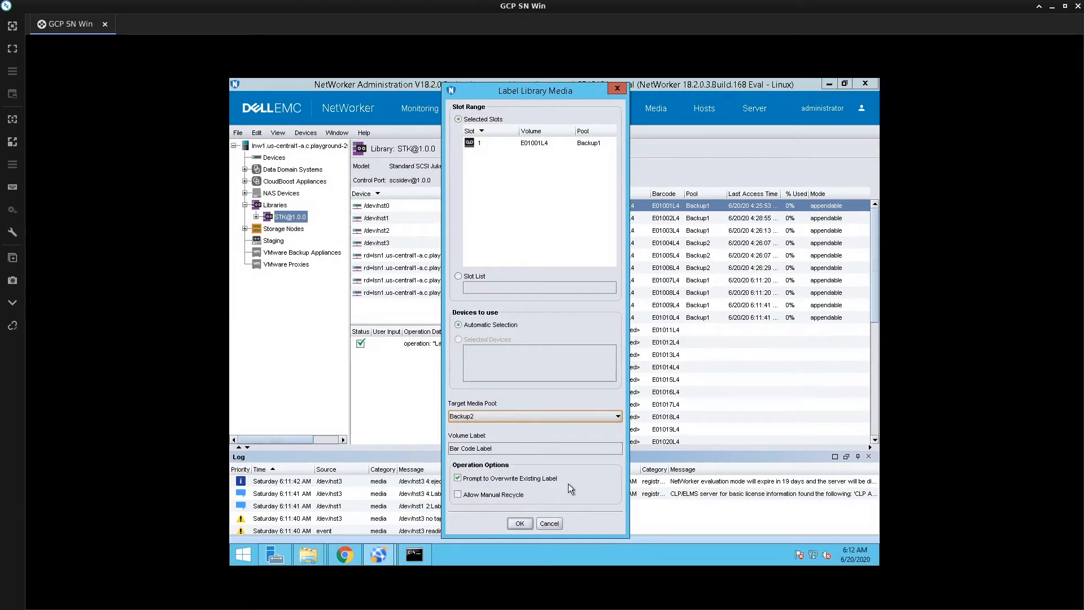
left_click(525, 524)
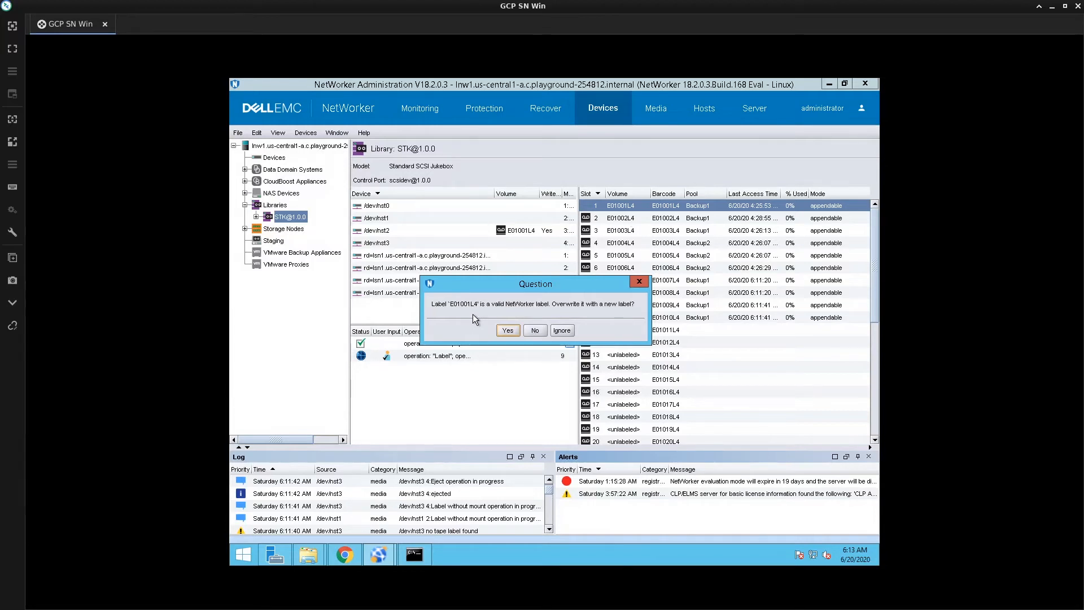
Approve overwriting the existing label E01001L4 and accept the loss of all data on that tape
left_click(508, 330)
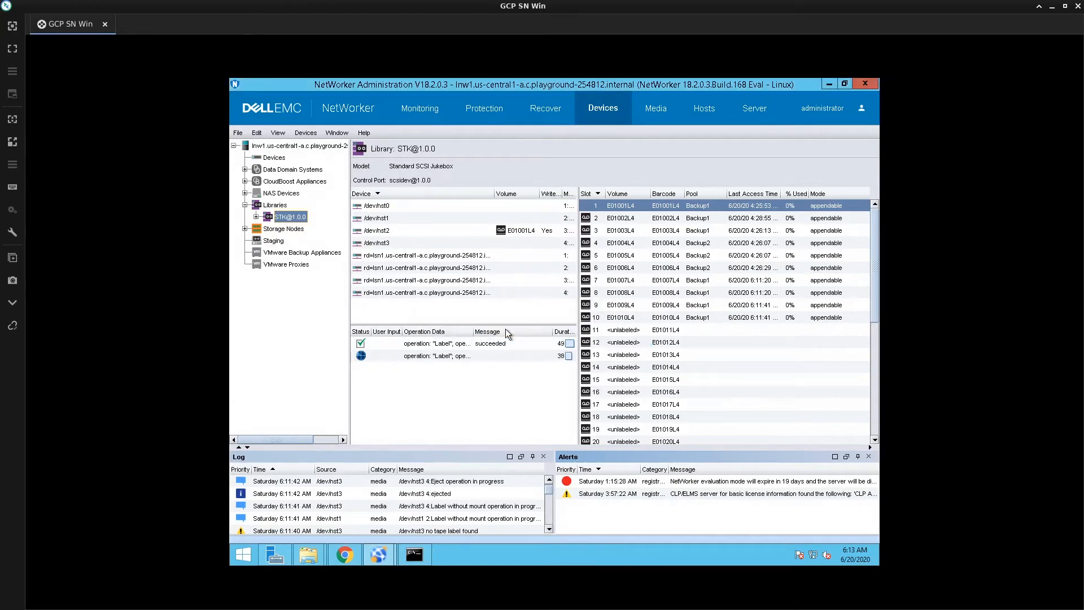
left_click(697, 219)
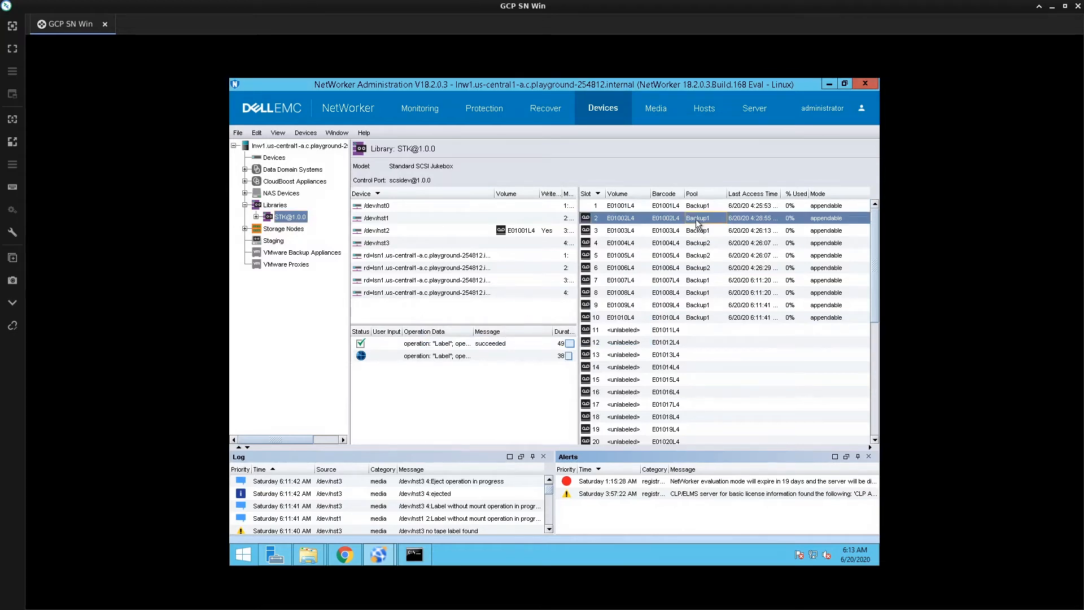
right_click(697, 221)
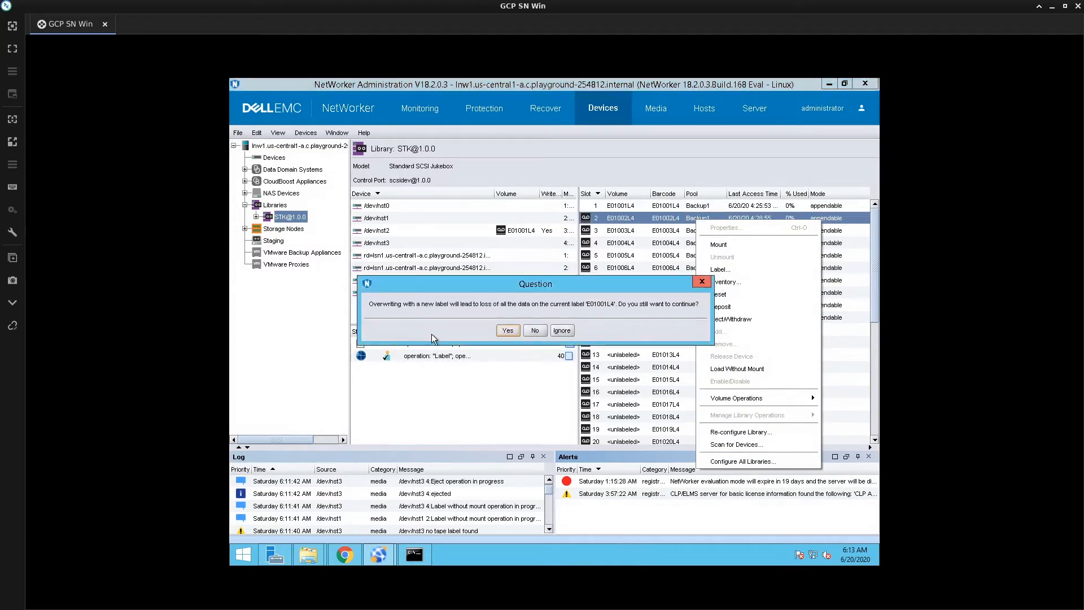
left_click(432, 333)
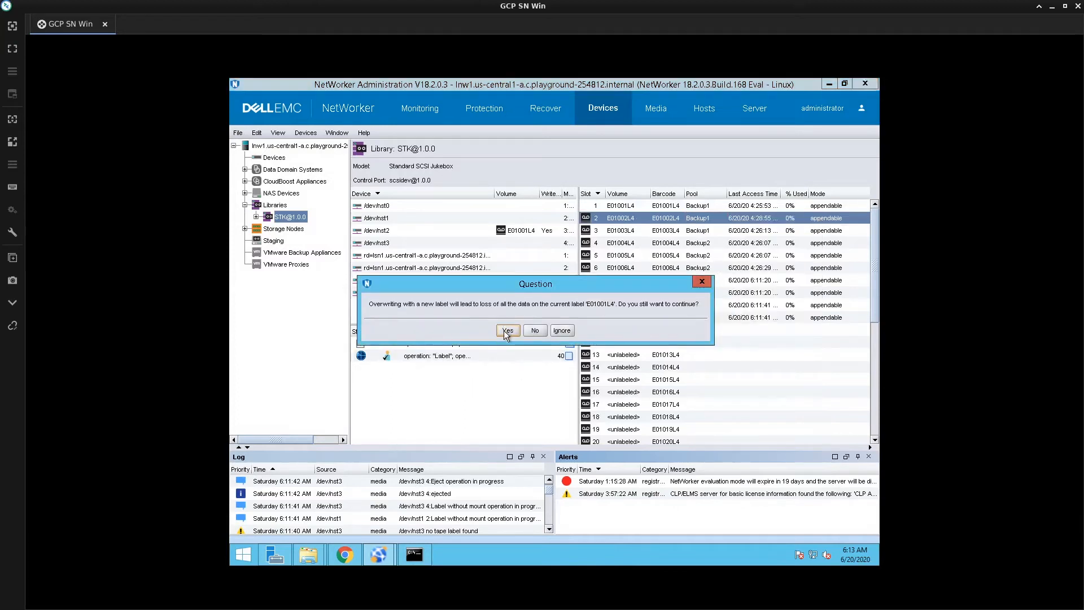
left_click(506, 331)
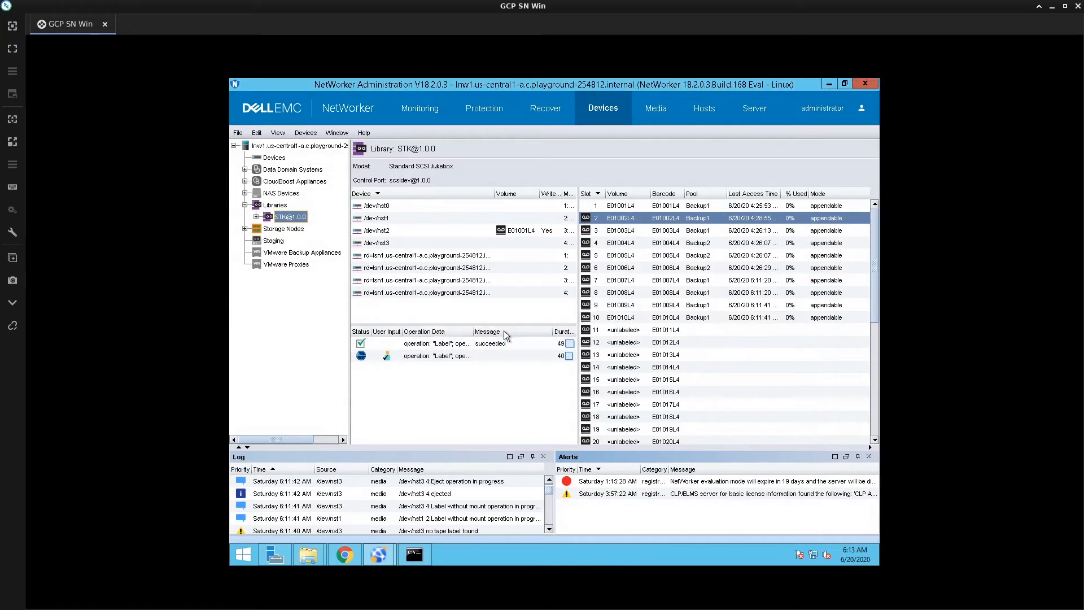
Relabel the tape in slot 2 into the Backup2 media pool with Prompt to Overwrite Existing Label turned off
right_click(696, 223)
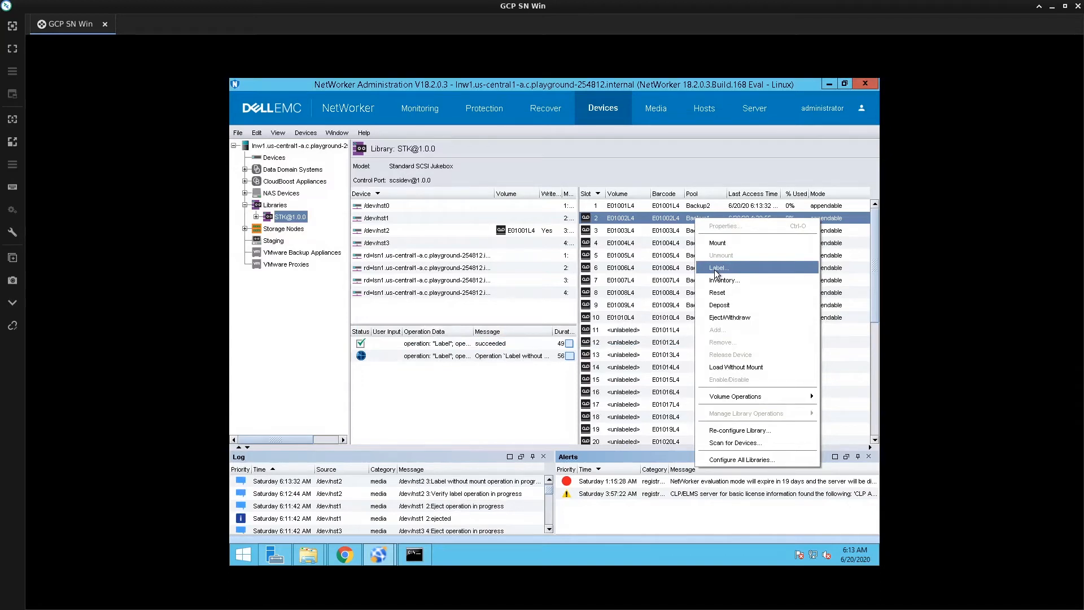
left_click(716, 269)
left_click(487, 420)
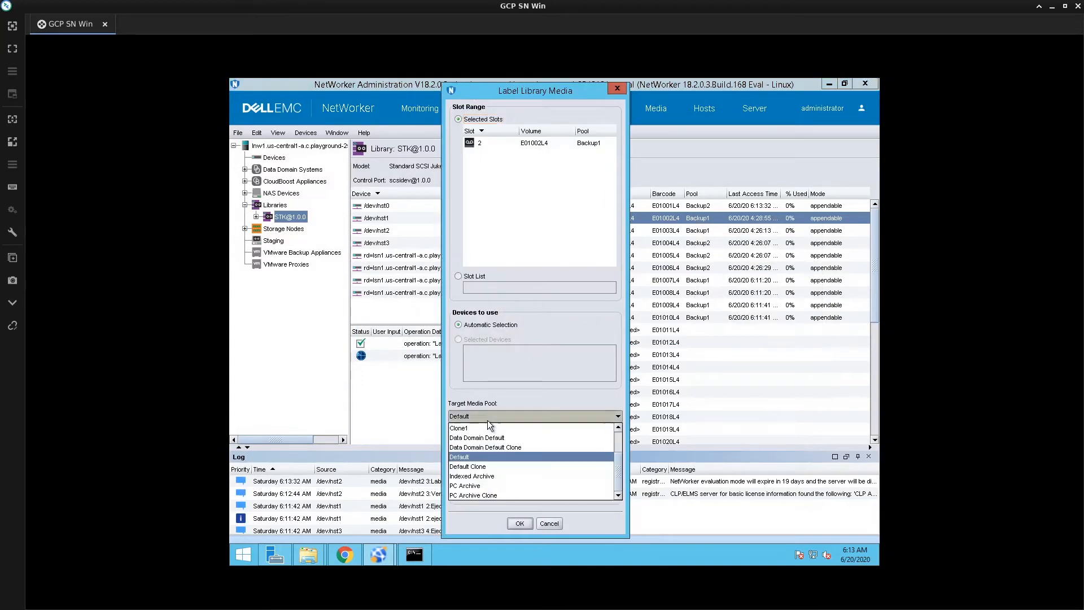
scroll(492, 444, "up", 2)
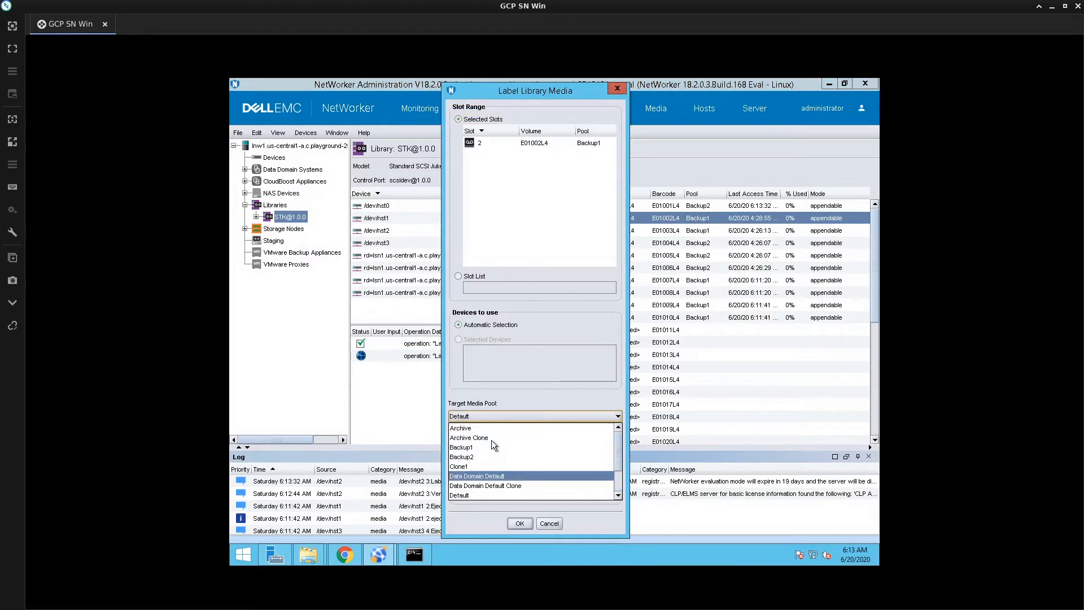
left_click(480, 457)
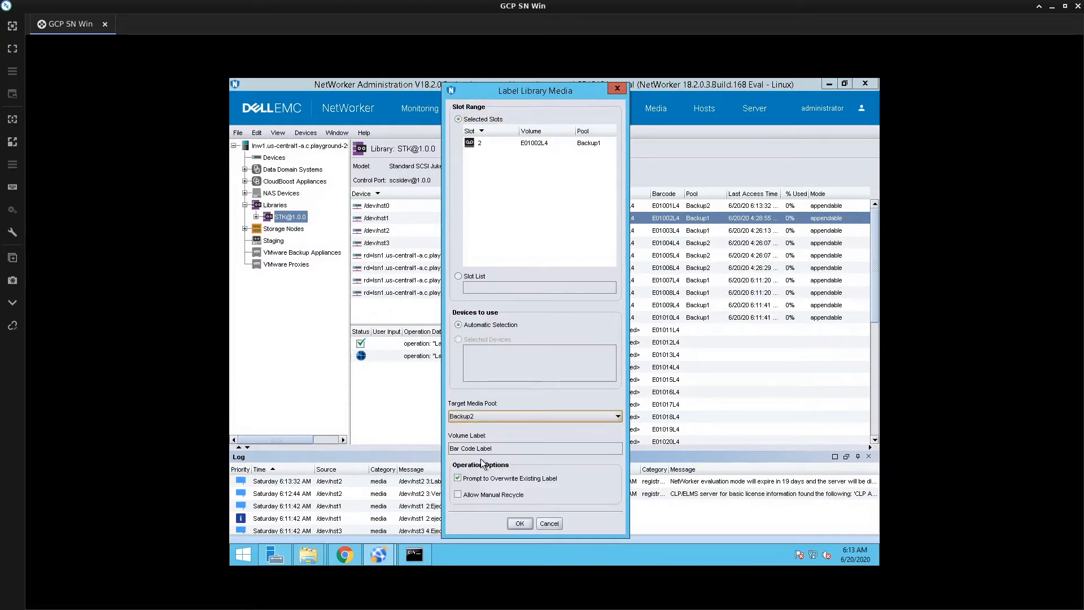
left_click(458, 477)
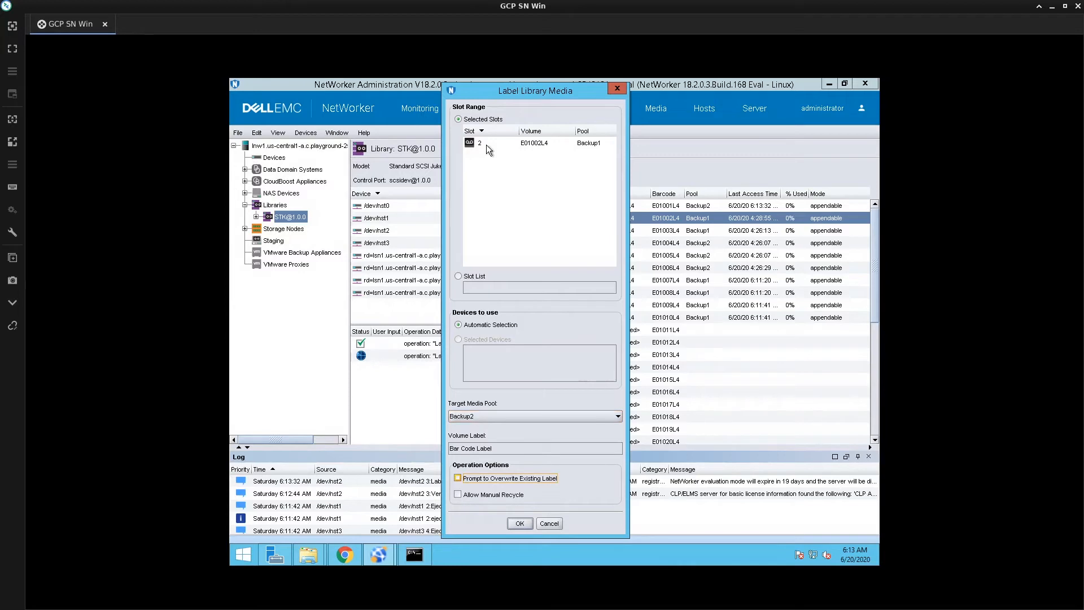
left_click(519, 524)
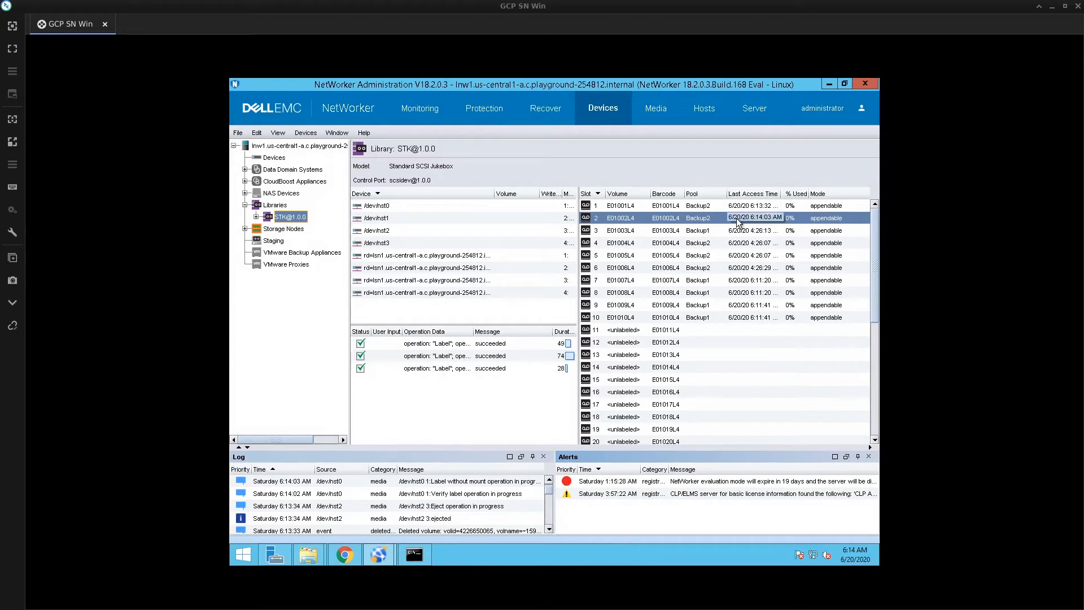
Delete volume E01002L4 in slot 2 from the file and media index entries, and widen the Pool column of the slot list
right_click(666, 222)
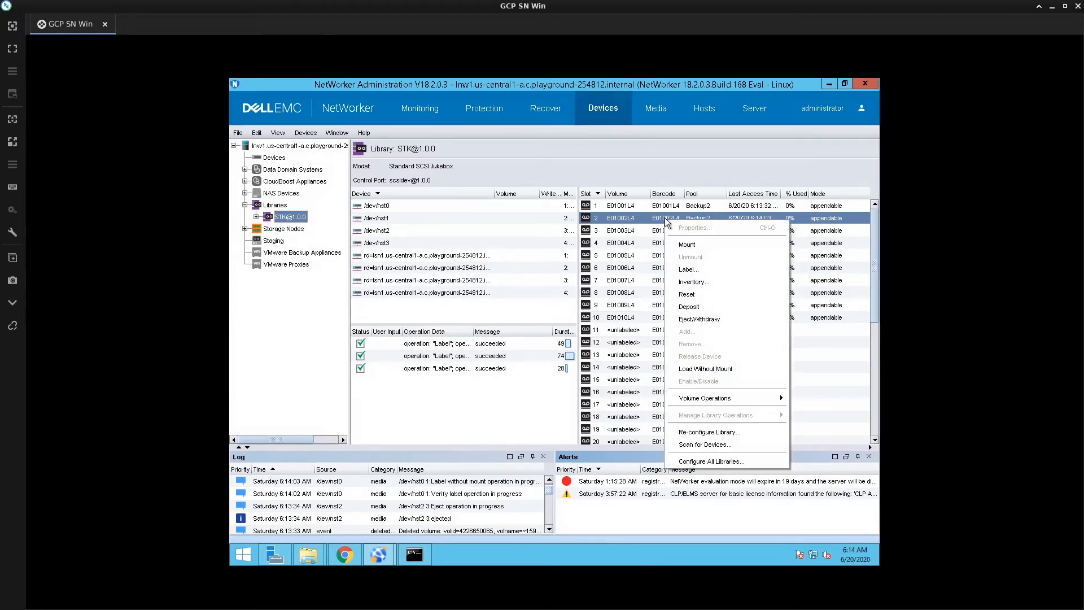
mouse_move(726, 398)
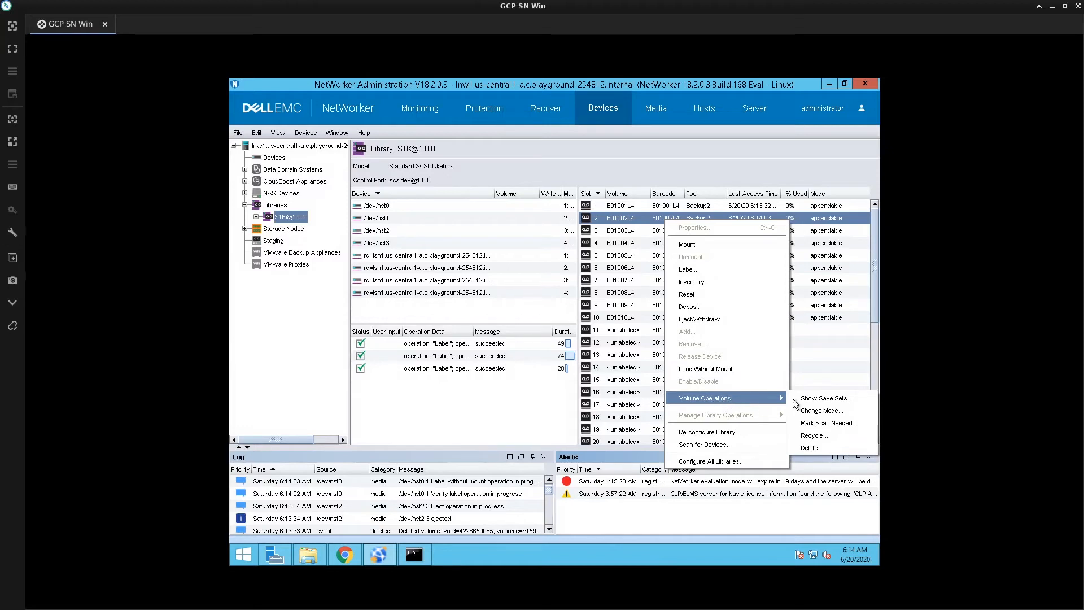
left_click(824, 449)
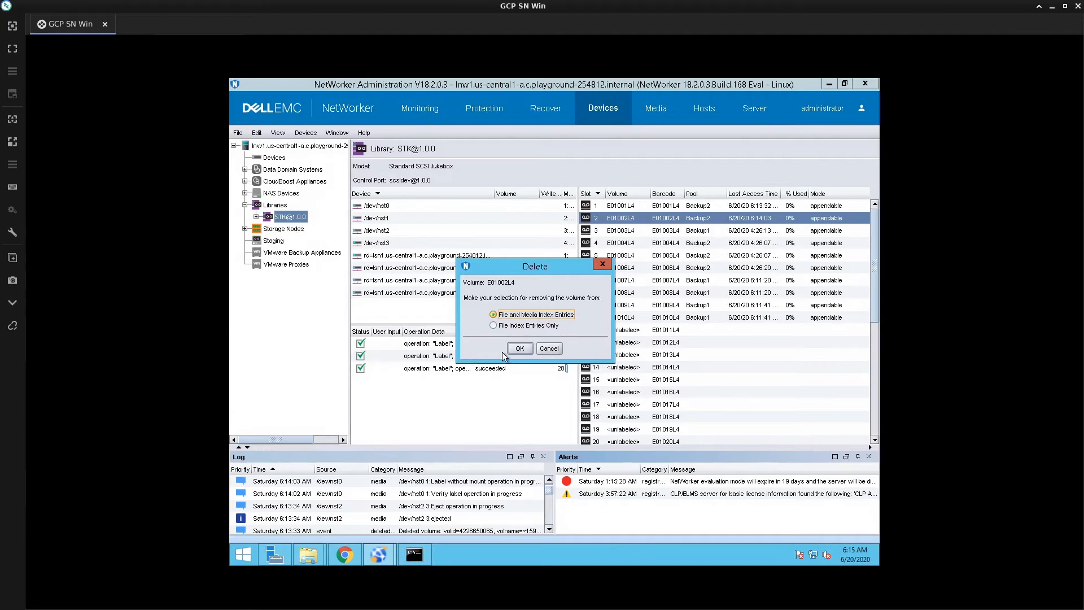
left_click(522, 349)
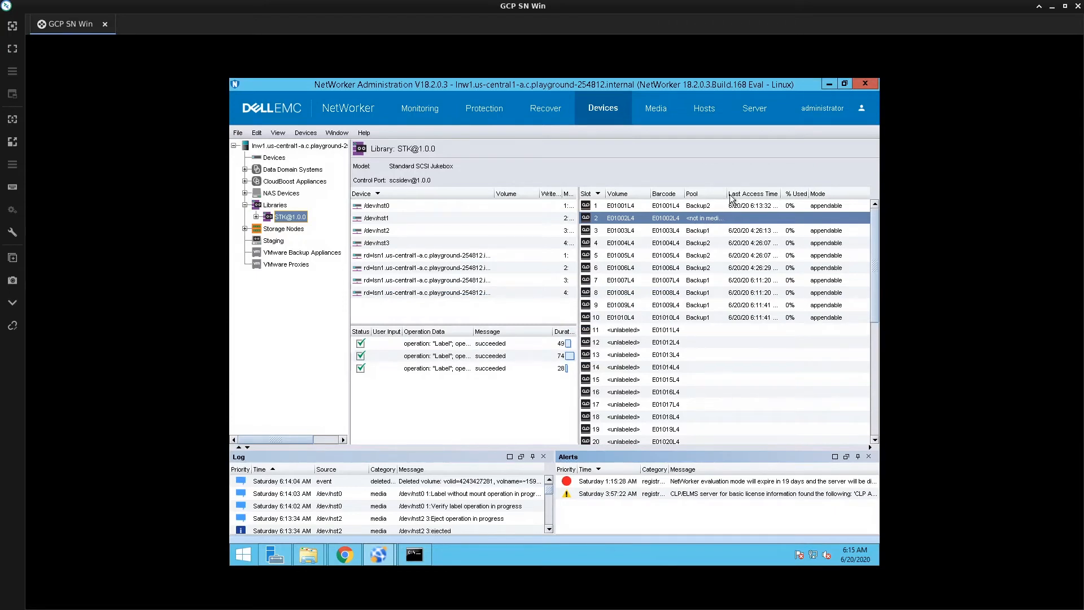
left_click_drag(727, 195, 796, 194)
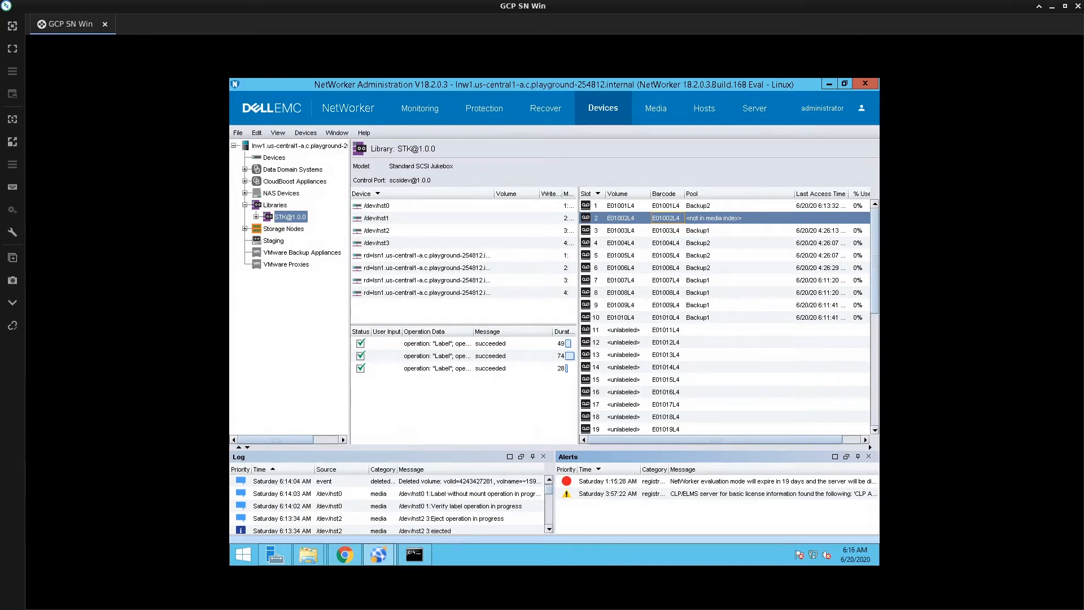
Switch to the SSH terminal, clear it and try to load slot 1 into the drive with nsrjb -l -f /dev/nst0 -S 1
key("alt+Tab")
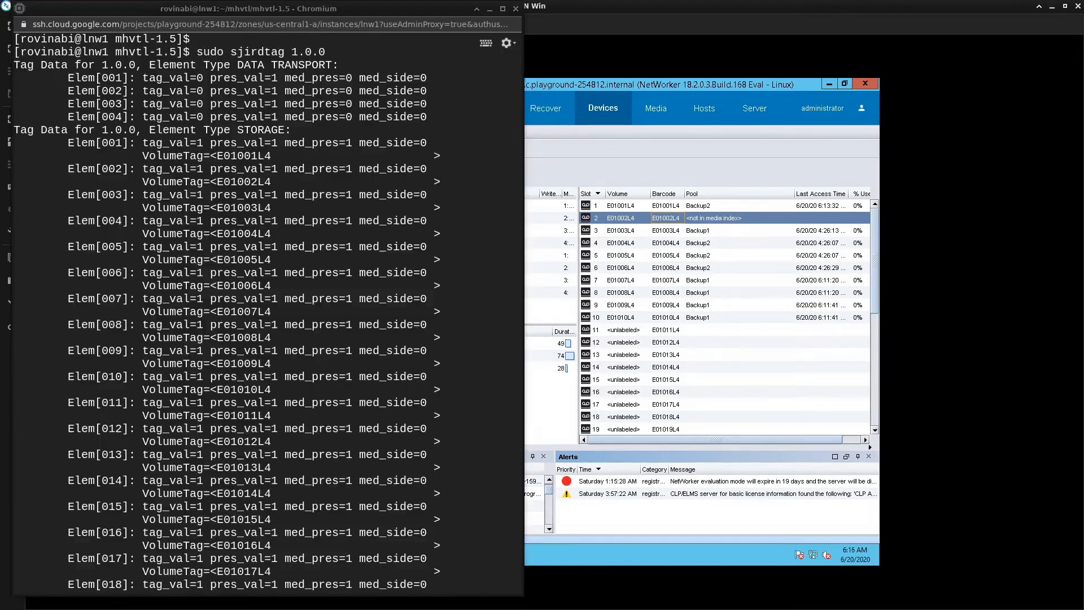
scroll(254, 370, "down", 12)
scroll(255, 370, "down", 5)
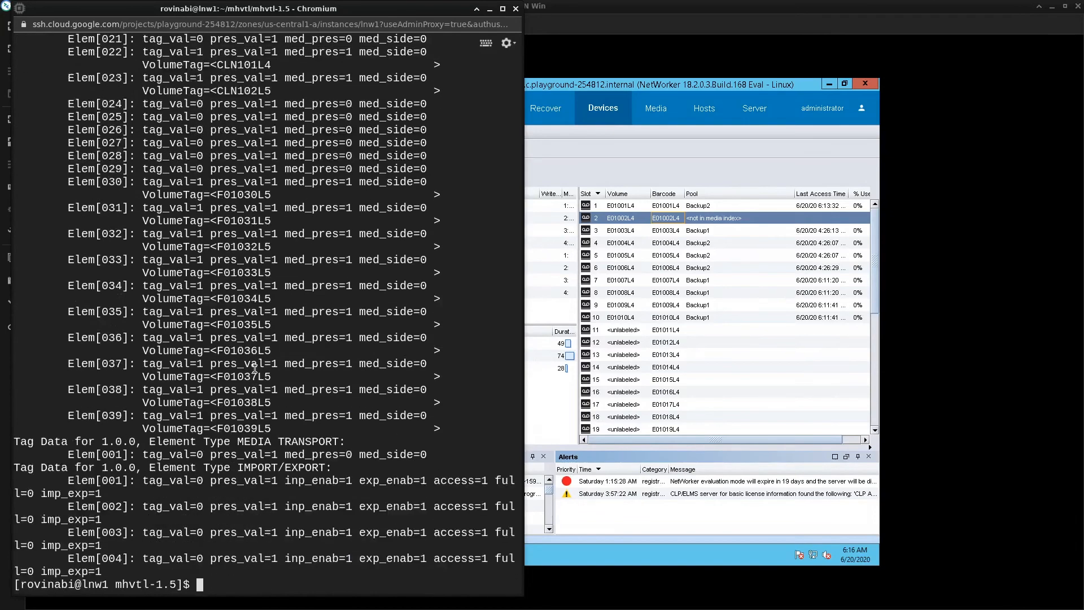
key("ctrl+l")
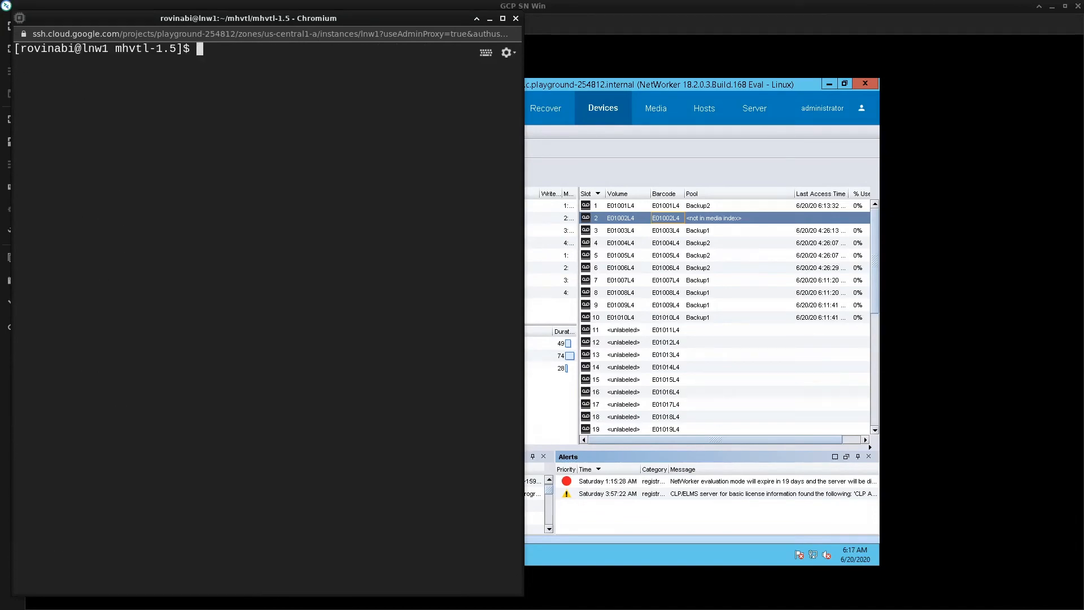
type("nsrjb -l -f /dev/nst")
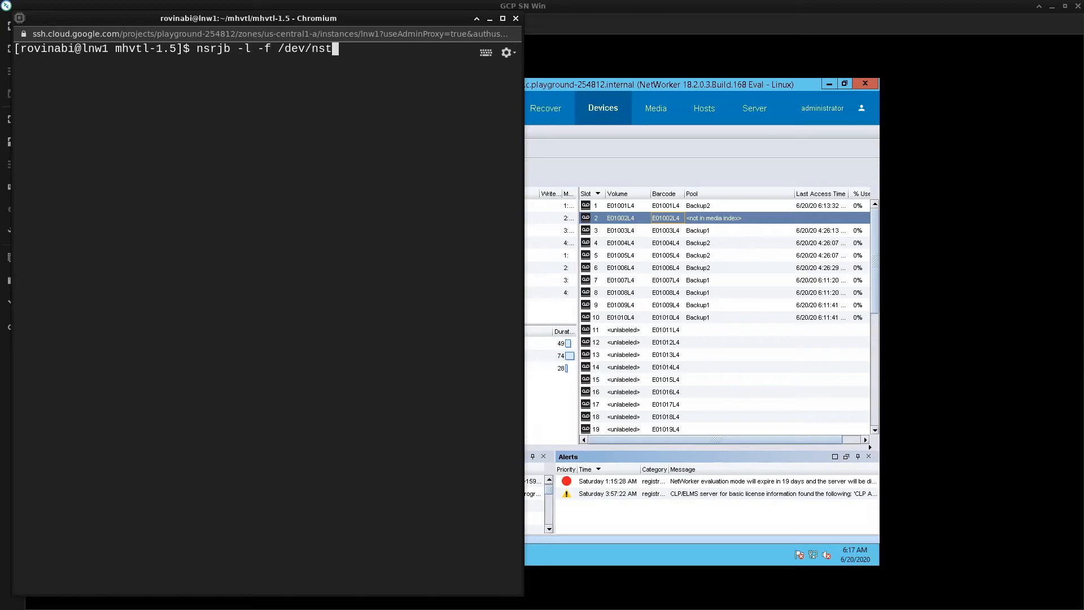
type("0 -S 1")
key("Return")
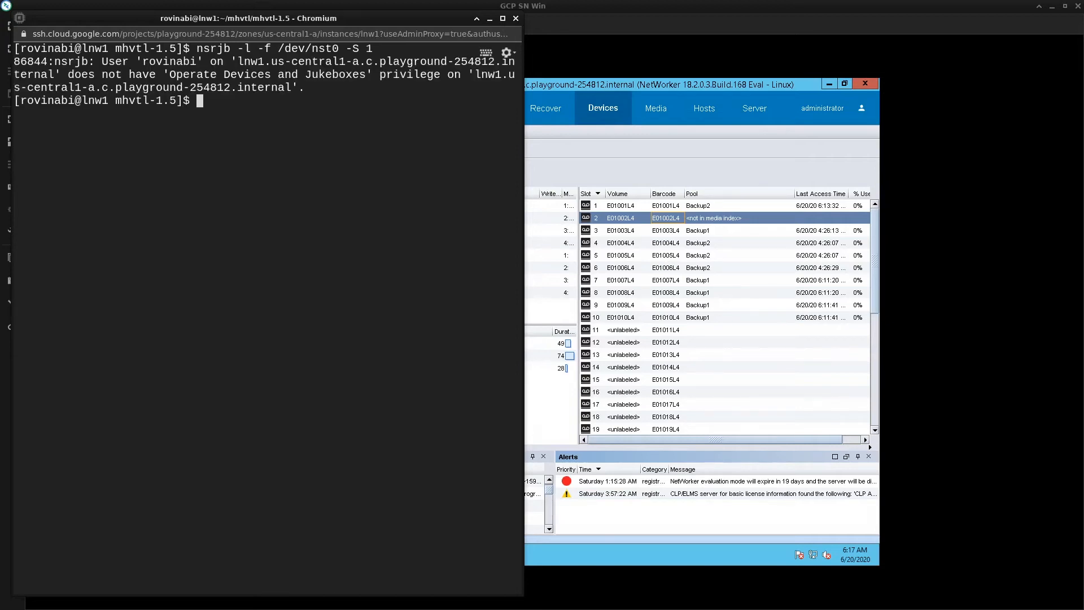
Load slot 1 into /dev/nst0 by running sudo nsrjb -l -f /dev/nst0 -S 1, and move the terminal off the device list
key("Up")
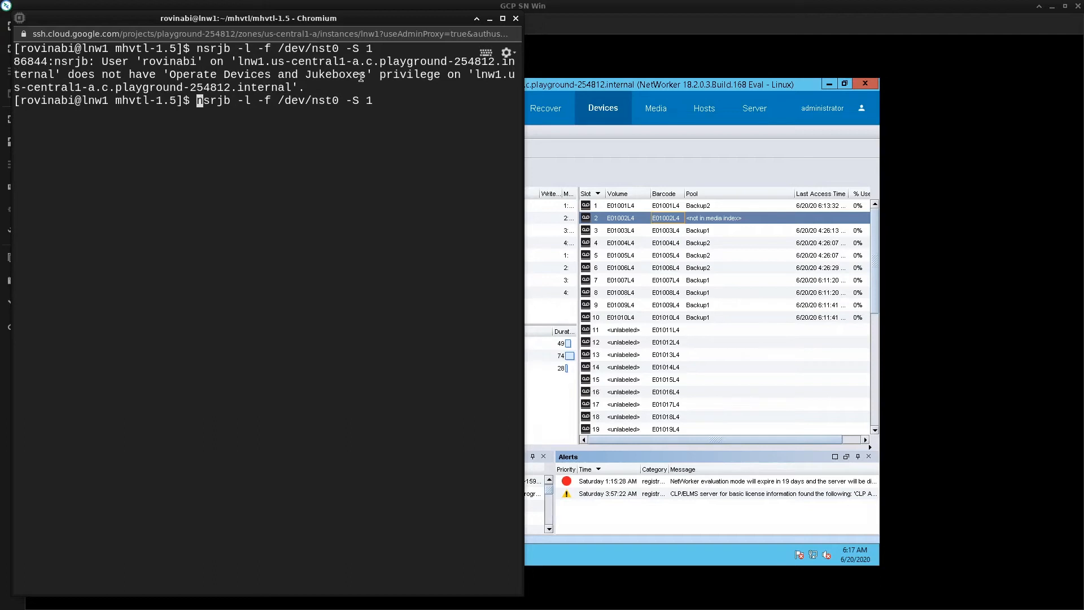
type("sudo")
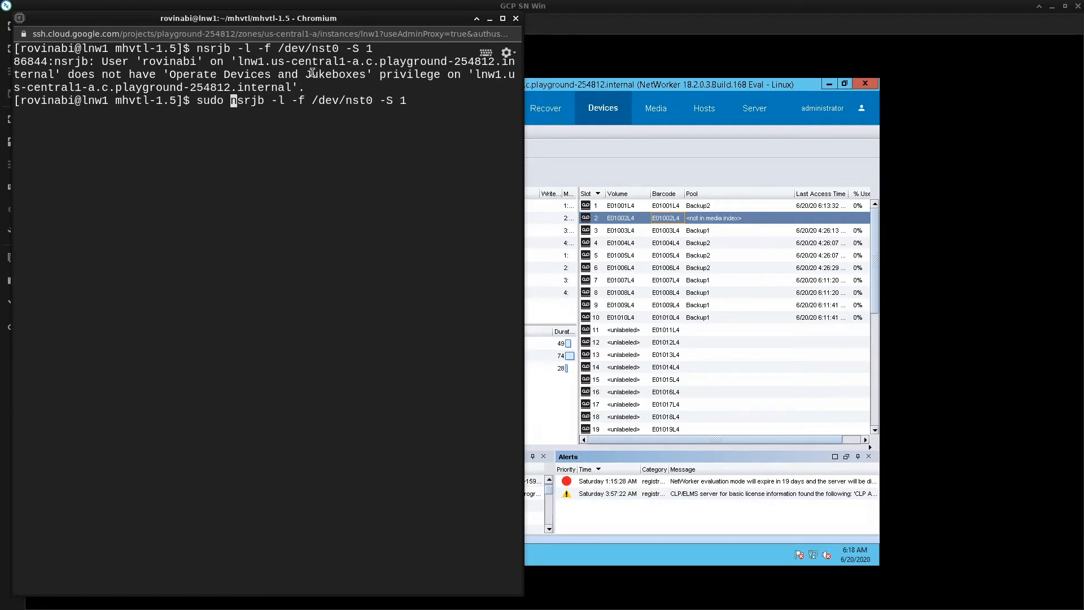
key("Return")
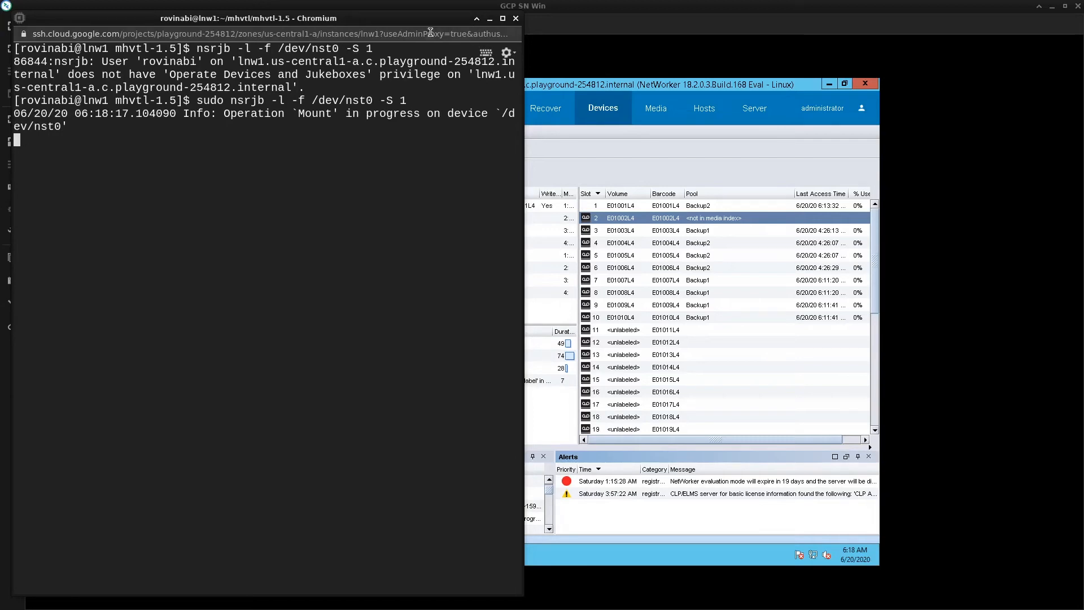
left_click_drag(431, 19, 1001, 10)
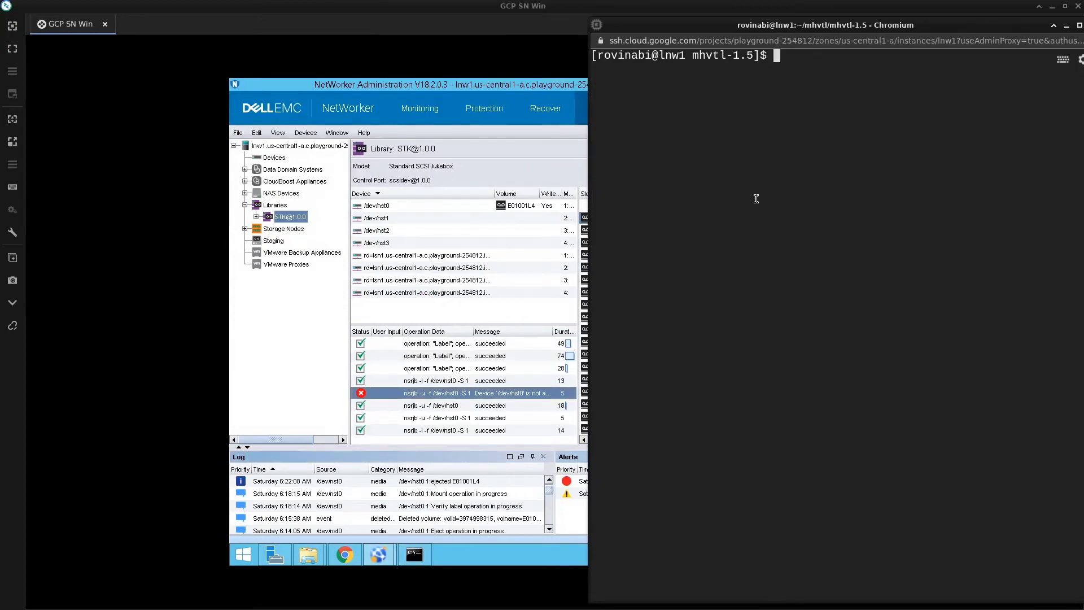
Unload the tape from the drive by running sudo nsrjb -u -f /dev/nst0
type("ns")
key("Up")
key("Up")
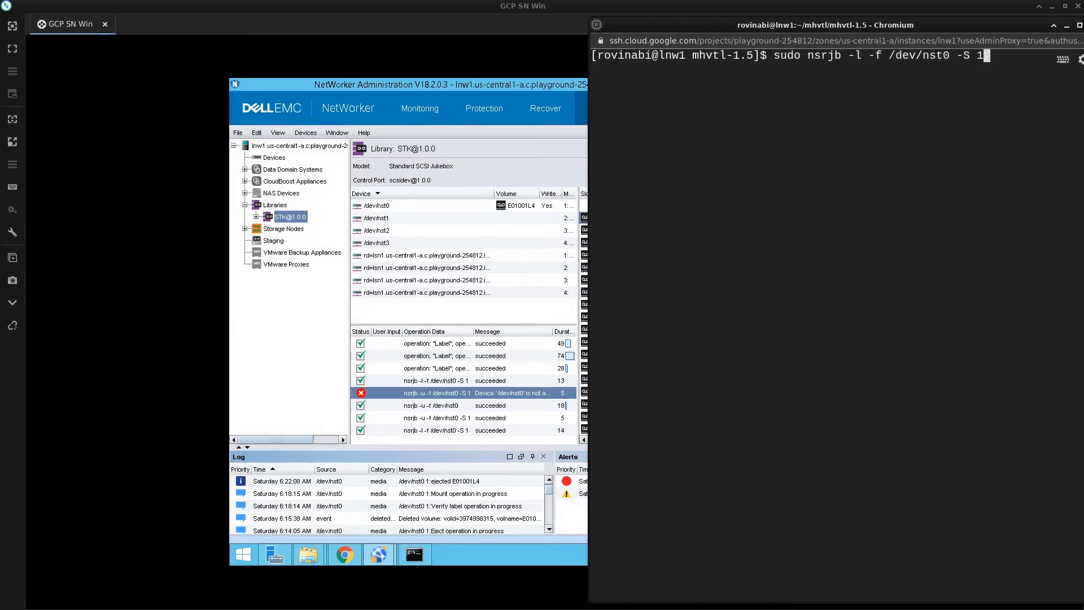
key("BackSpace")
key("BackSpace")
key("BackSpace")
key("BackSpace")
key("Left")
key("Left")
key("Left")
key("Left")
key("Left")
key("Left")
key("Left")
key("Left")
key("Left")
key("Left")
key("Left")
key("Left")
key("Left")
key("Left")
key("BackSpace")
type("u")
key("Return")
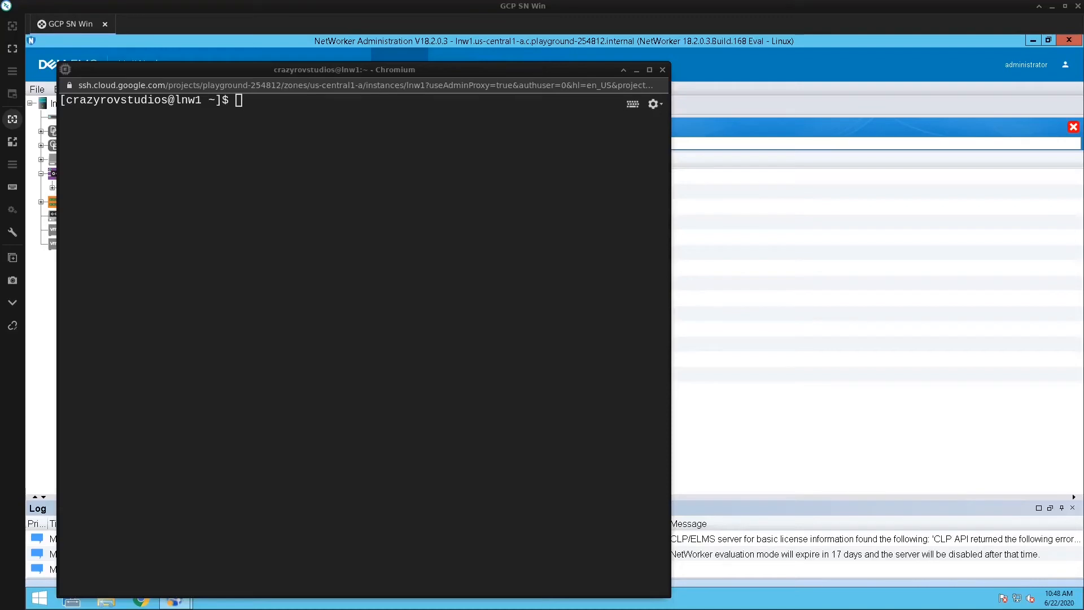
List the SCSI disks, tape drives and jukeboxes attached to the server by running sudo inquire
left_click(540, 209)
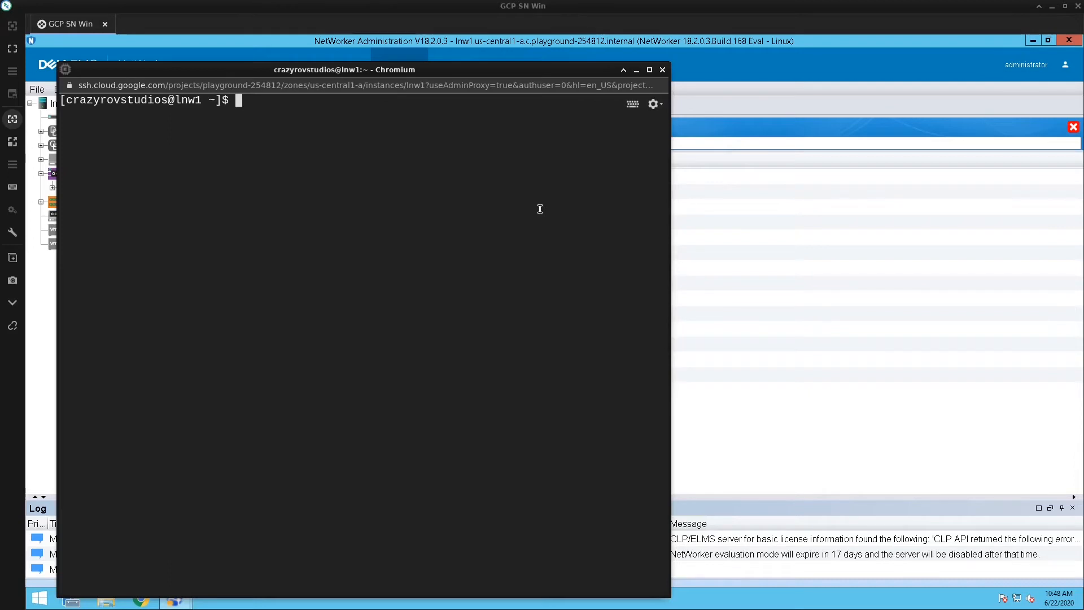
type("inquire")
key("Home")
type("sudo")
key("Return")
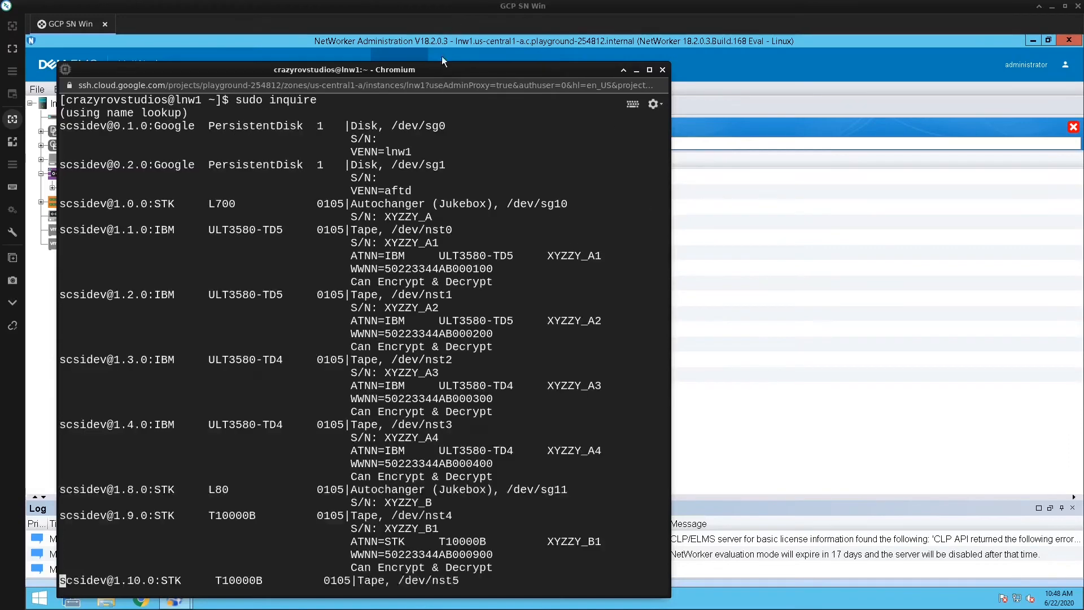
Copy the device path /dev/nst4 of the first T10000B tape drive in the inquire output
left_click(719, 285)
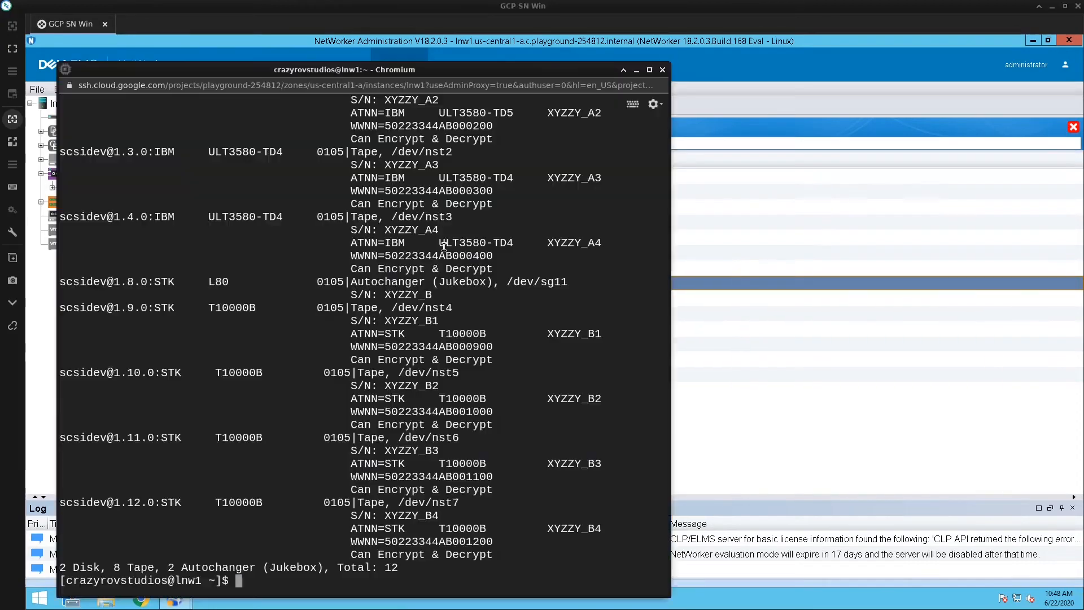
key("alt+Tab")
left_click_drag(393, 308, 450, 310)
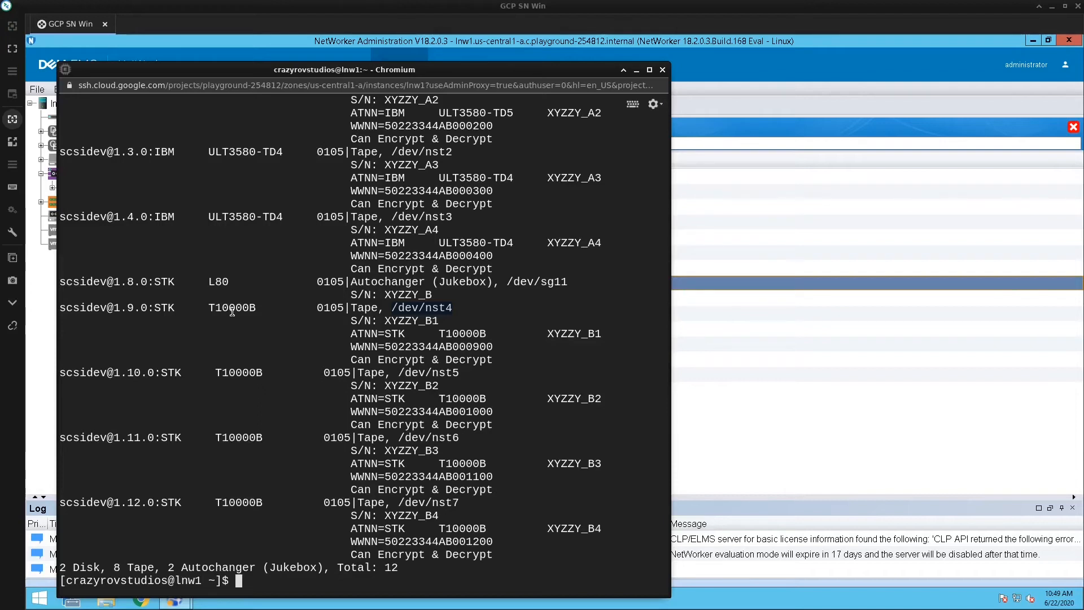
double_click(436, 309)
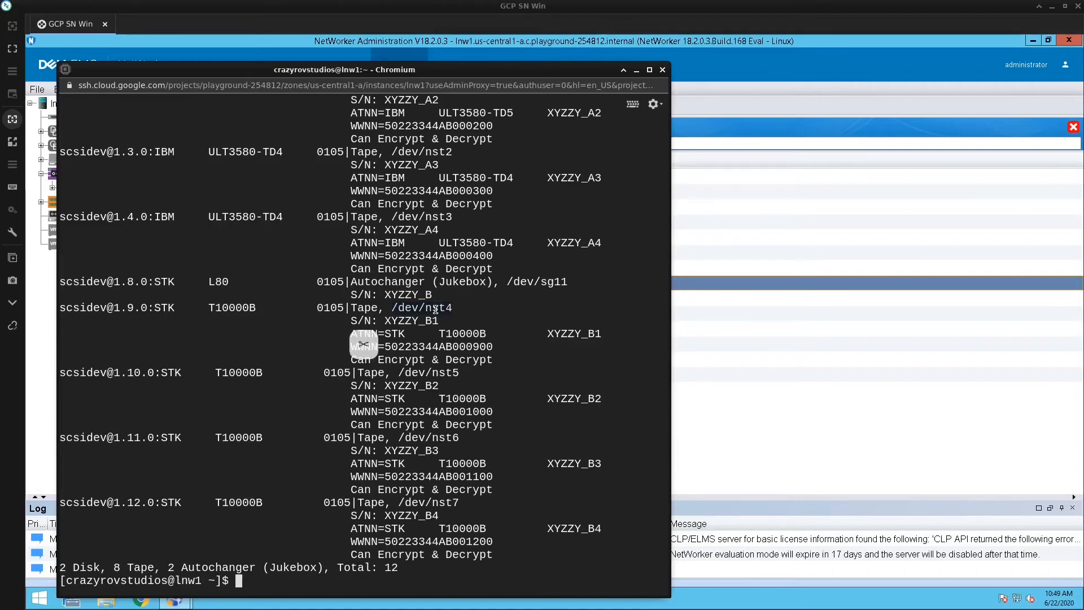
Create a new device in NetWorker Administration named /dev/nst4 with media type T10000B, keeping the default session settings
left_click(702, 283)
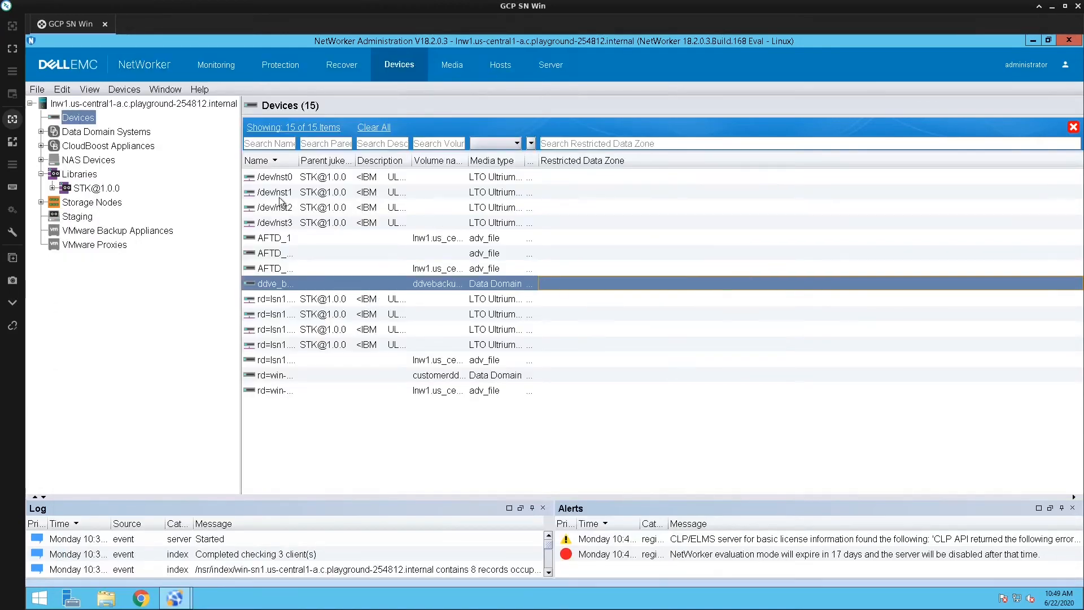
left_click(88, 119)
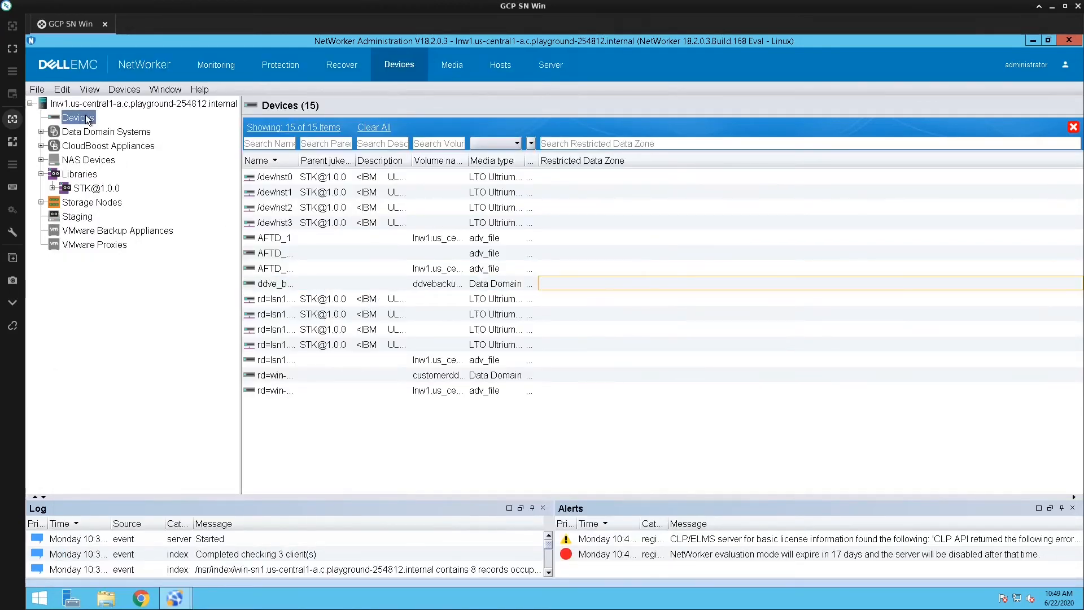
right_click(88, 118)
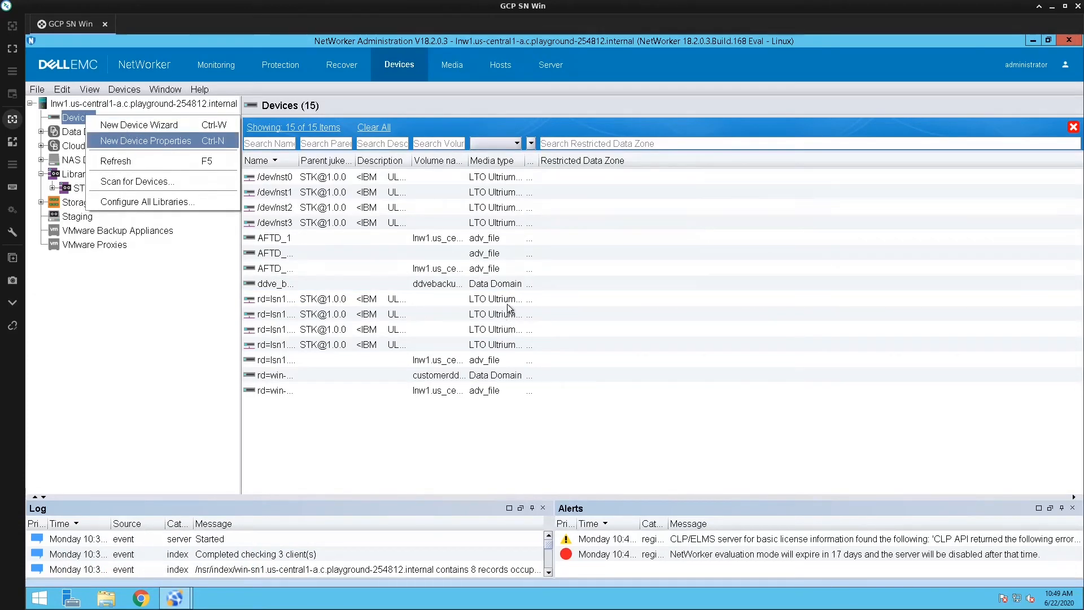
key("Return")
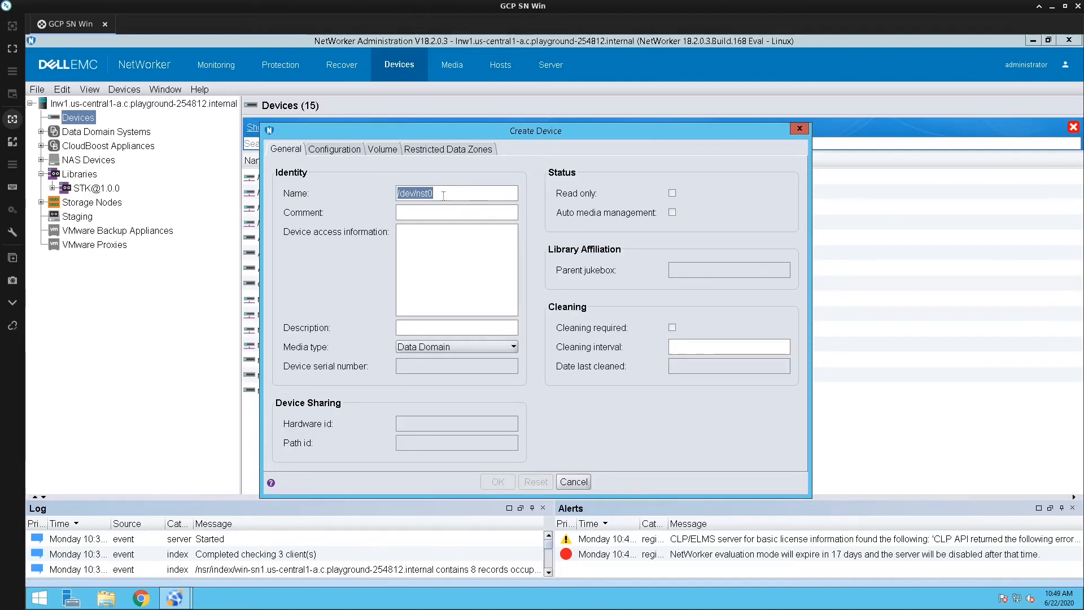
type("/dev/nst4")
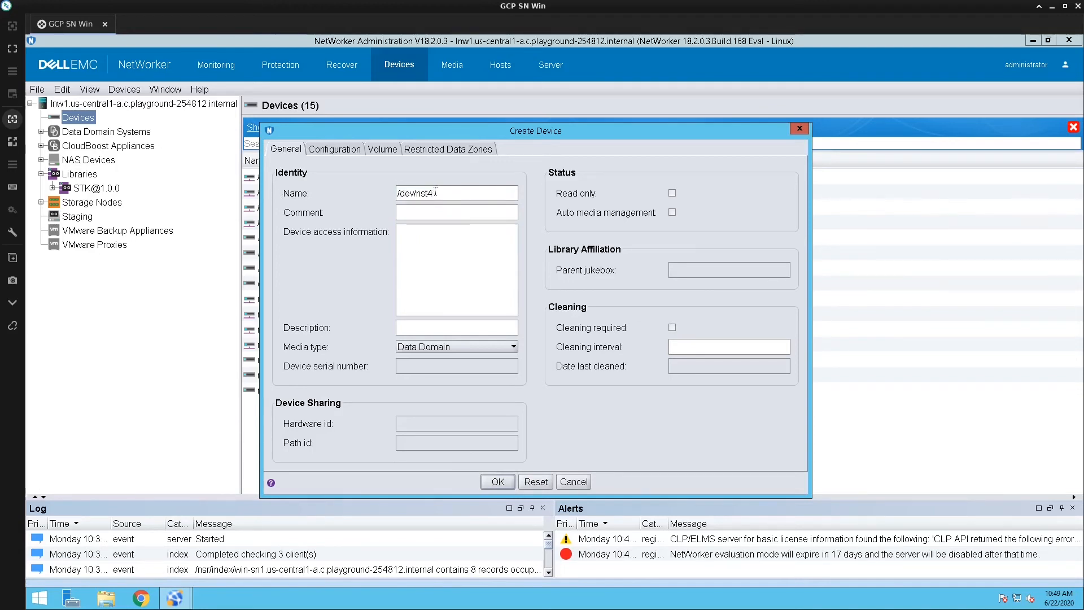
left_click(466, 349)
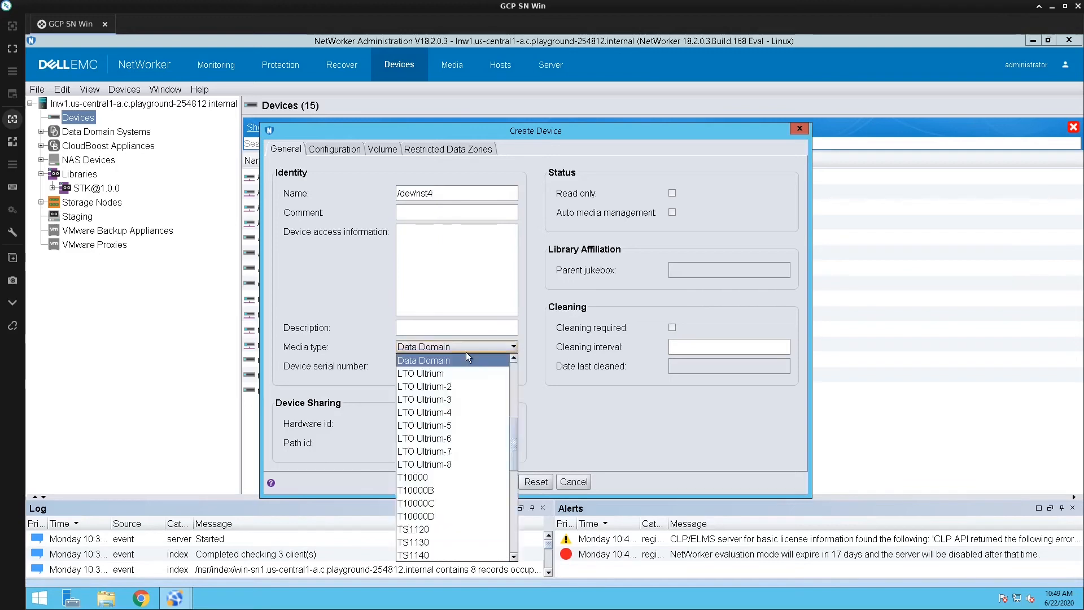
left_click(433, 491)
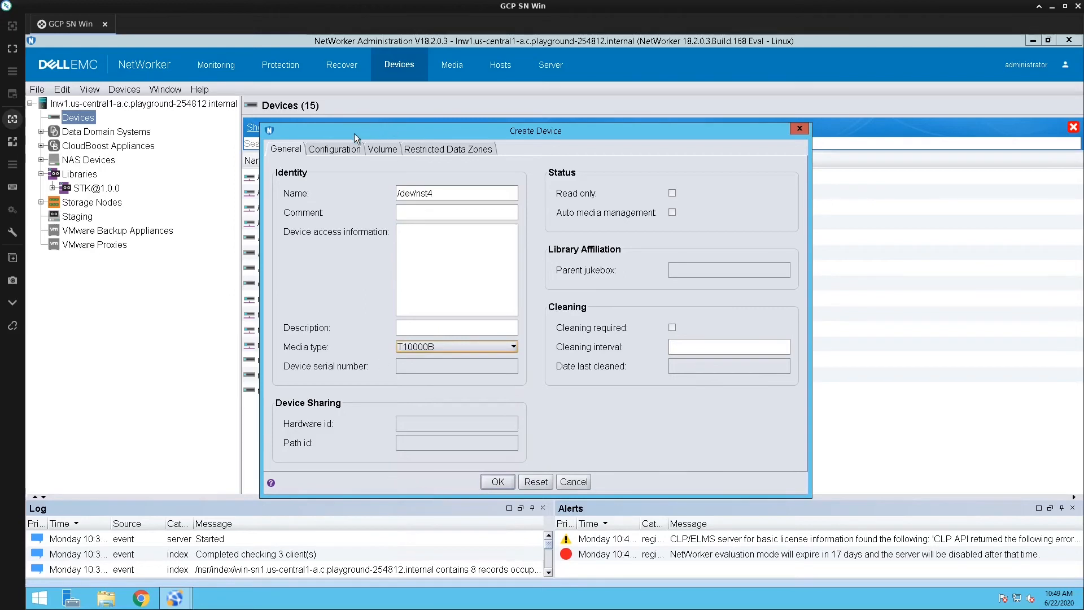
left_click(337, 149)
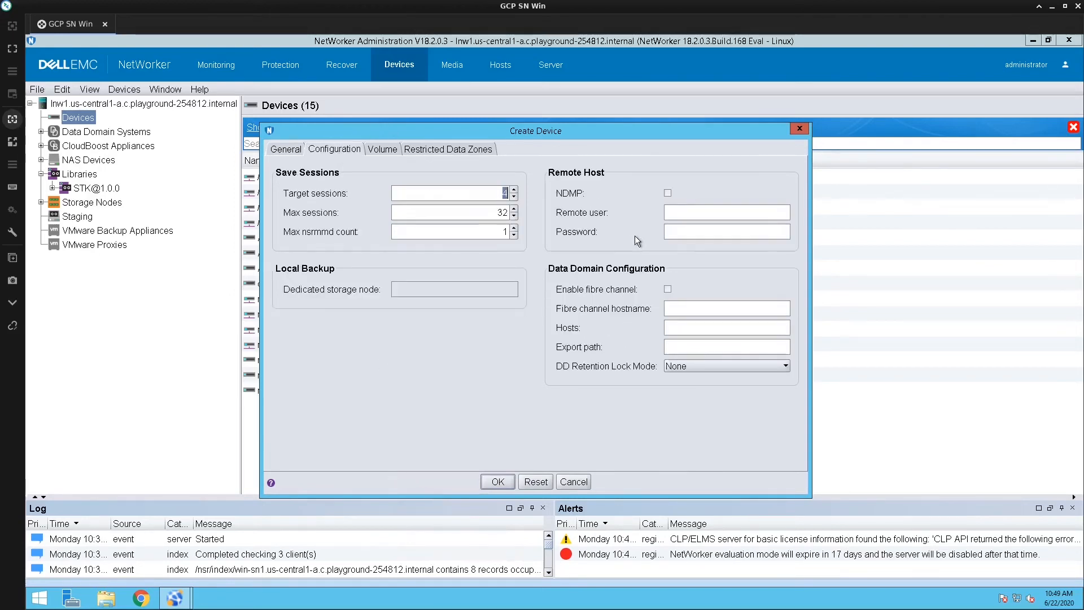
left_click(504, 482)
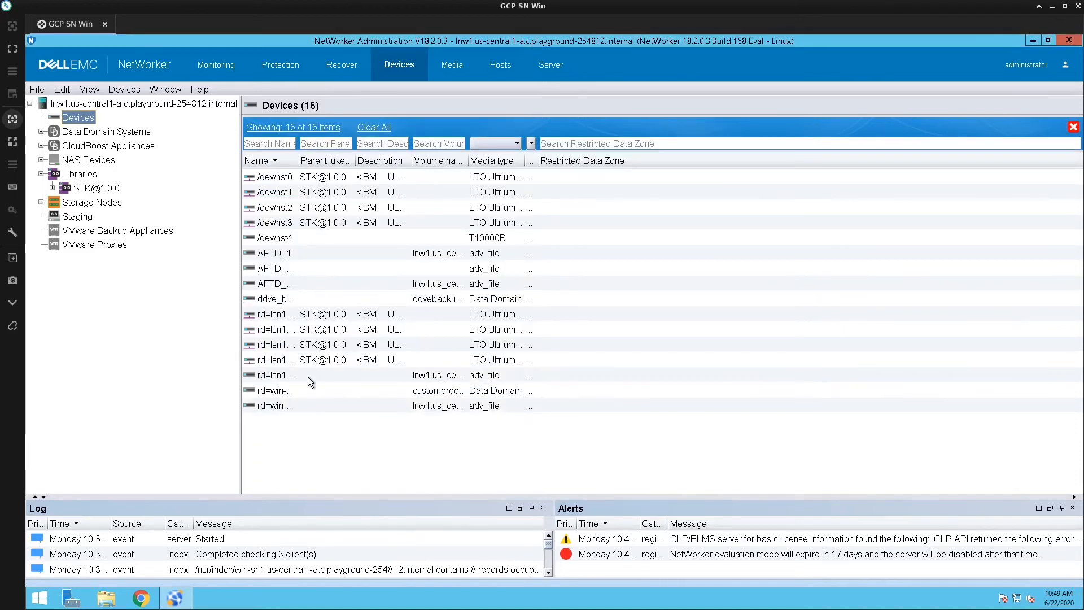
Return to the SSH terminal, clear it and run sudo inquire again to review the jukebox and its tape drives
left_click(292, 236)
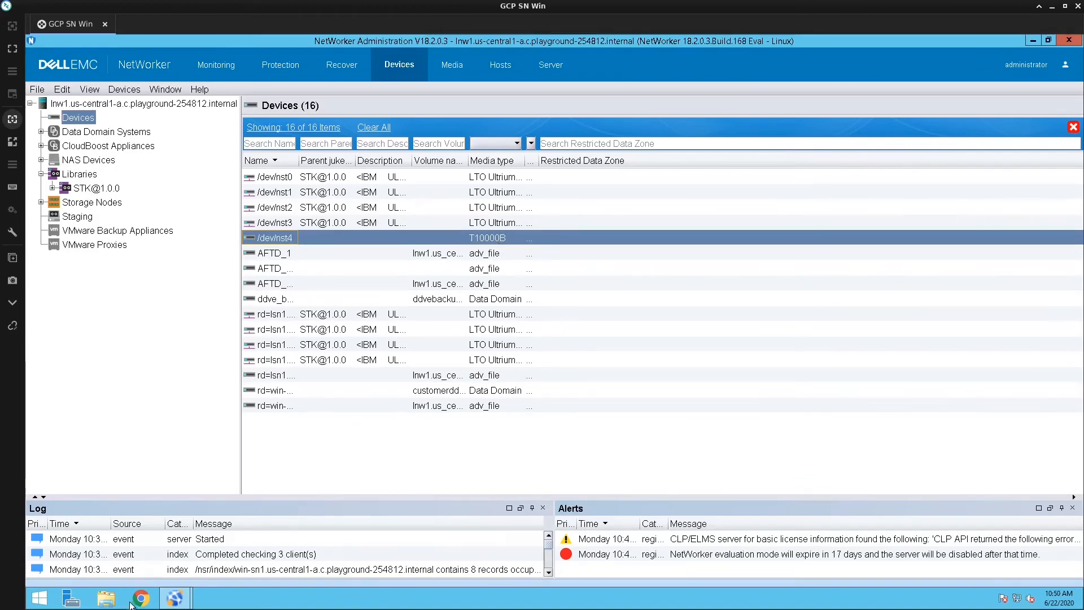
key("alt+Tab")
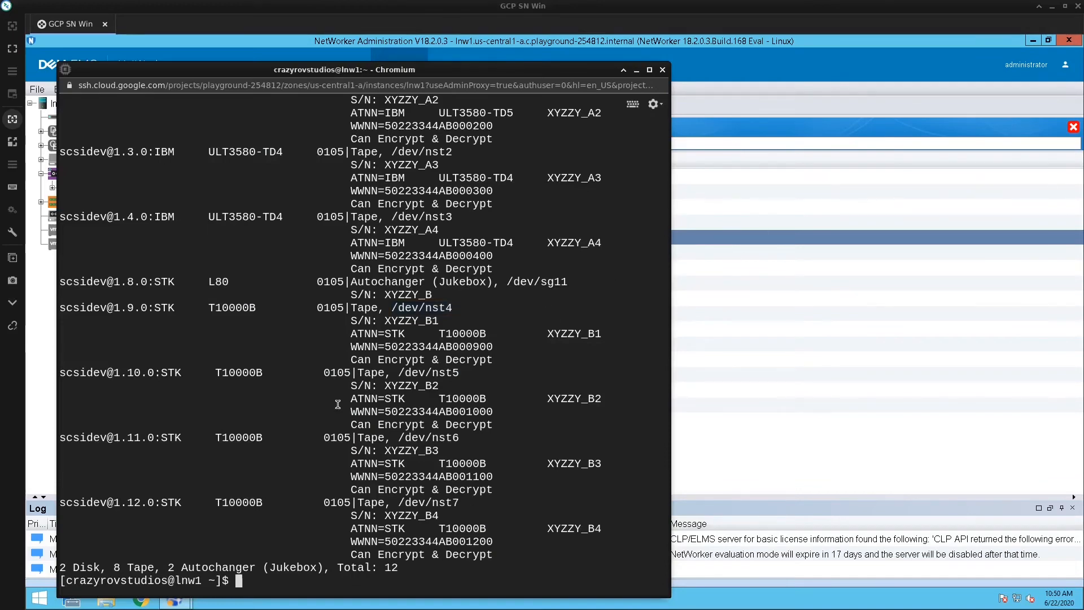
type("clear")
key("Return")
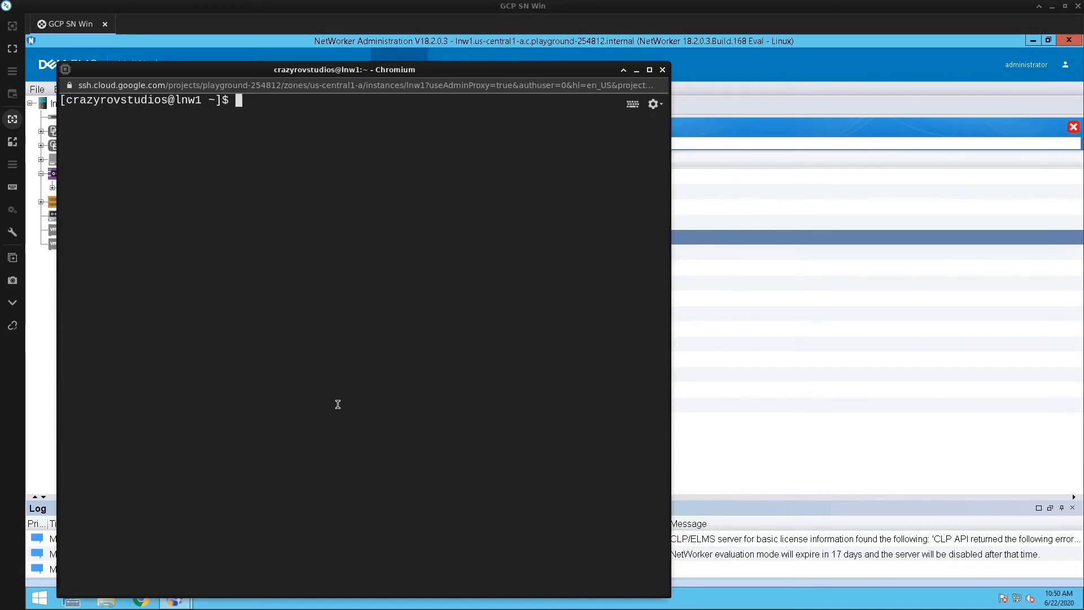
key("Up")
key("Up")
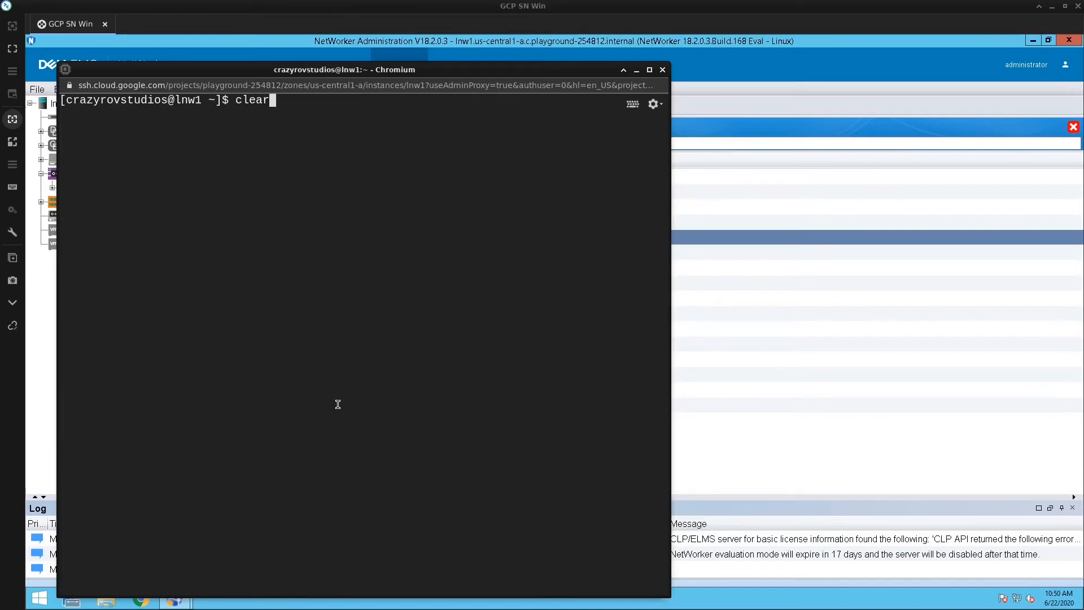
key("Return")
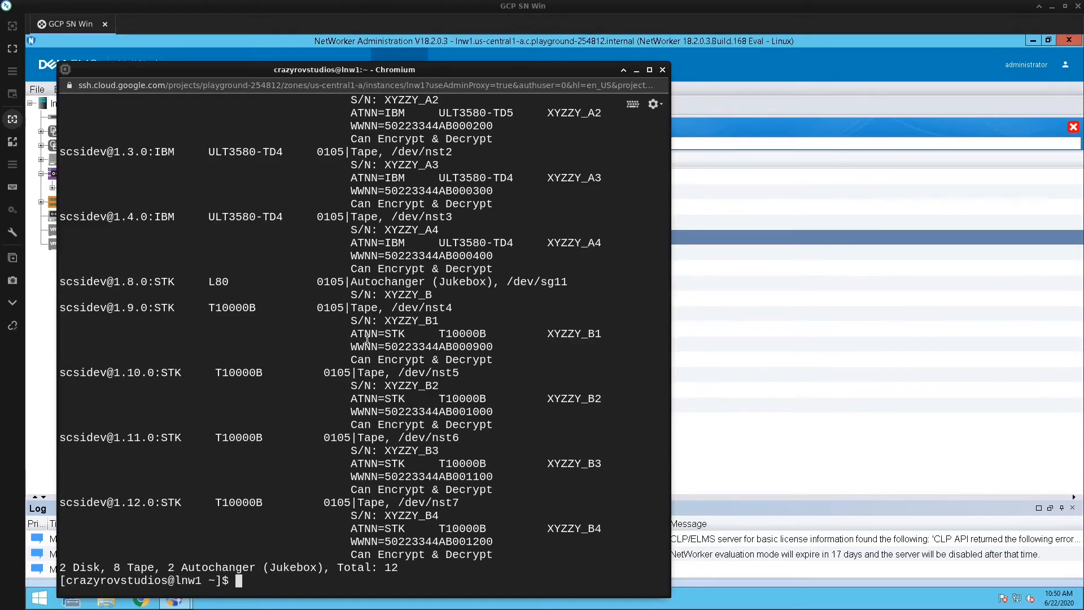
Run sudo sjirdtag 1.8.0 to list the STK L80 jukebox's element tags and review the tapes in its slots and drives
type("sudo si")
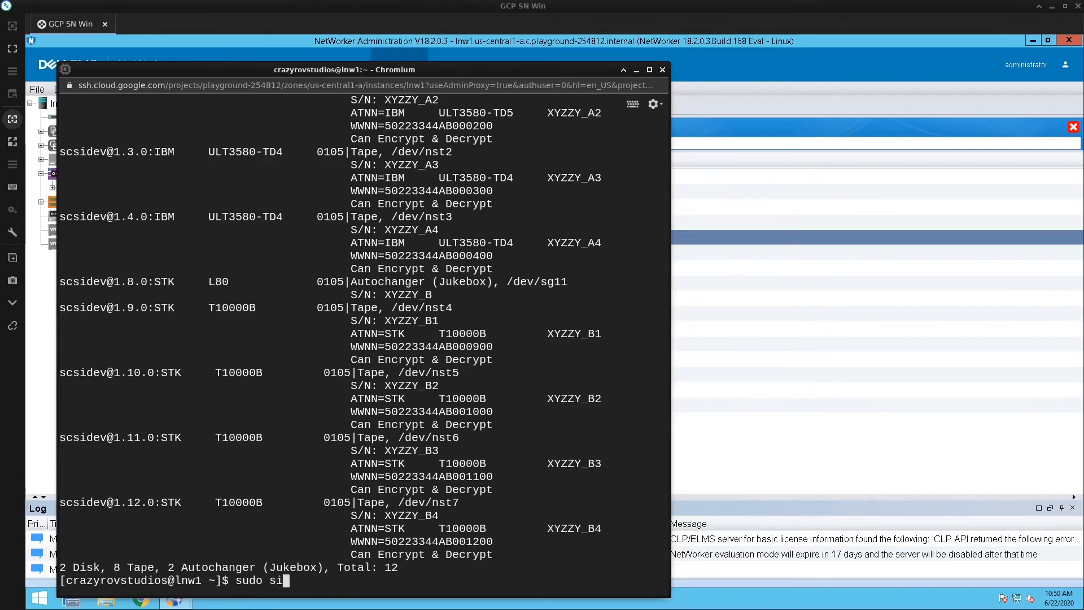
key("BackSpace")
type("jirdtag")
left_click_drag(151, 285, 145, 283)
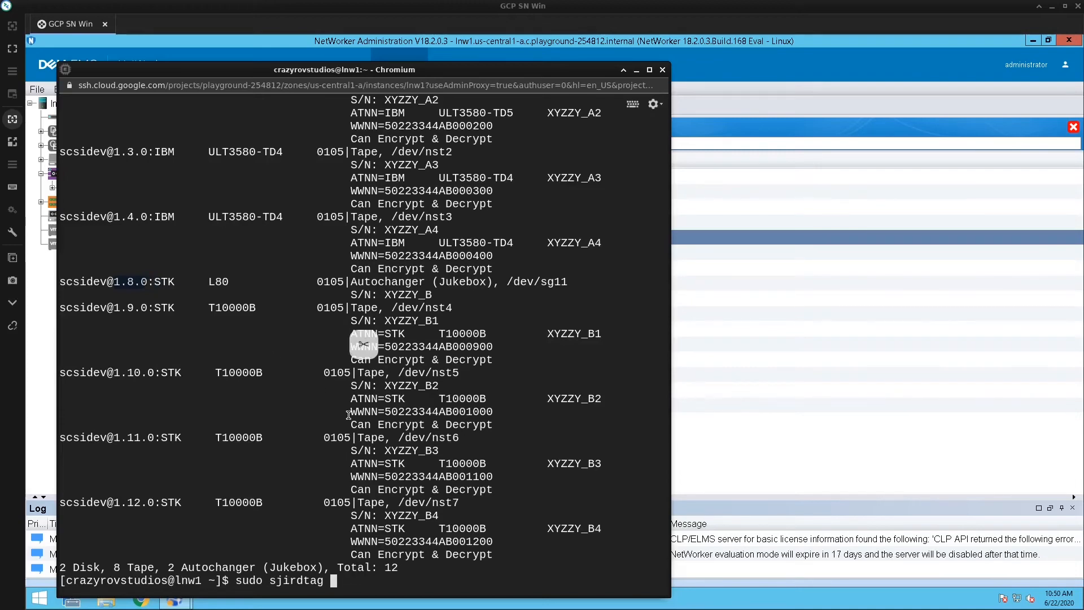
type("1.8.0")
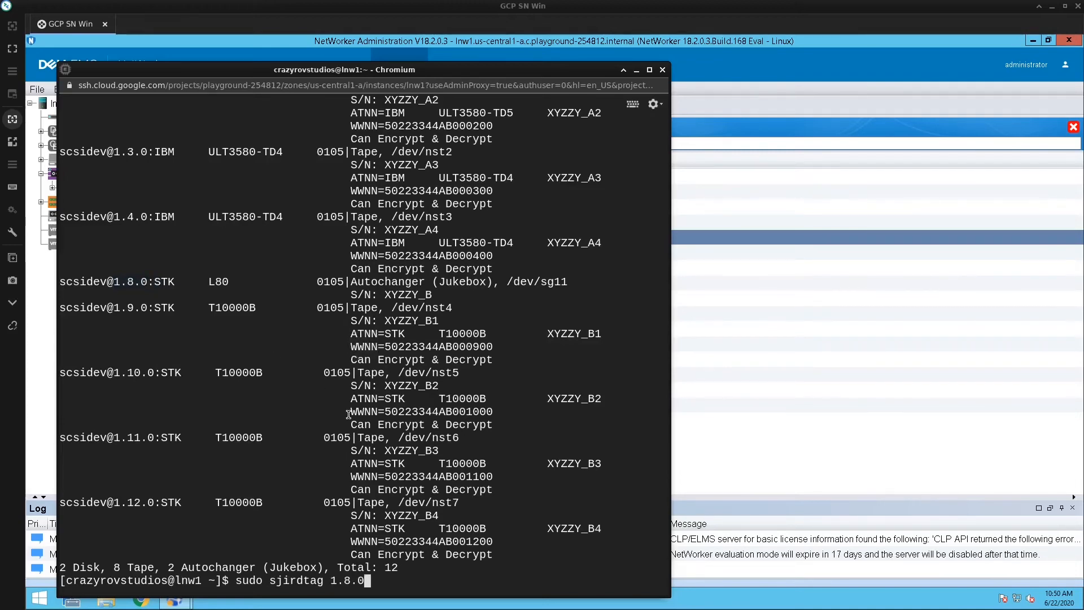
key("Return")
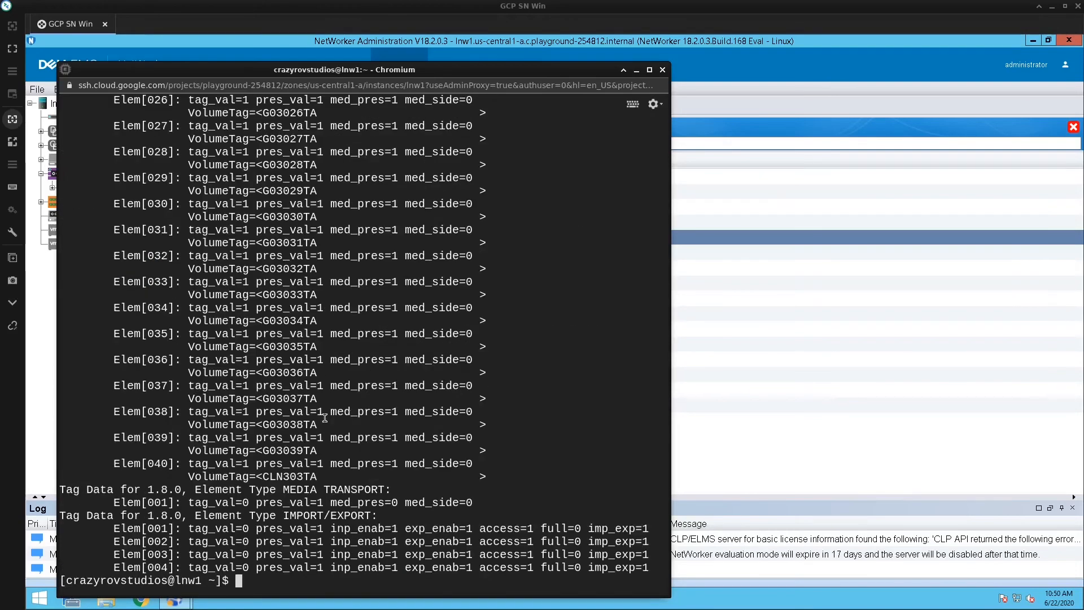
scroll(300, 423, "up", 4)
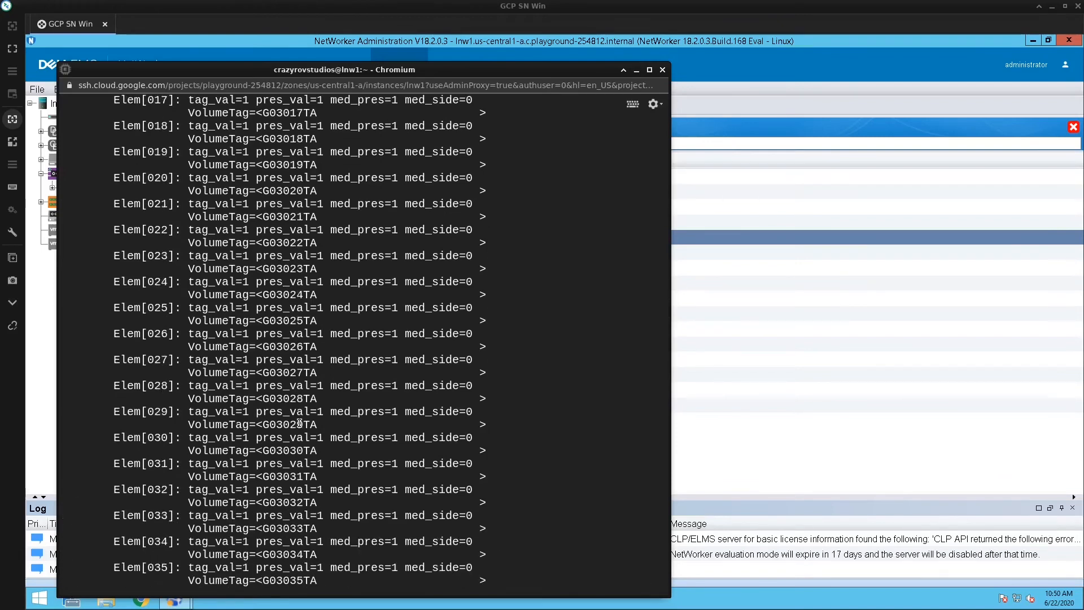
scroll(300, 423, "down", 2)
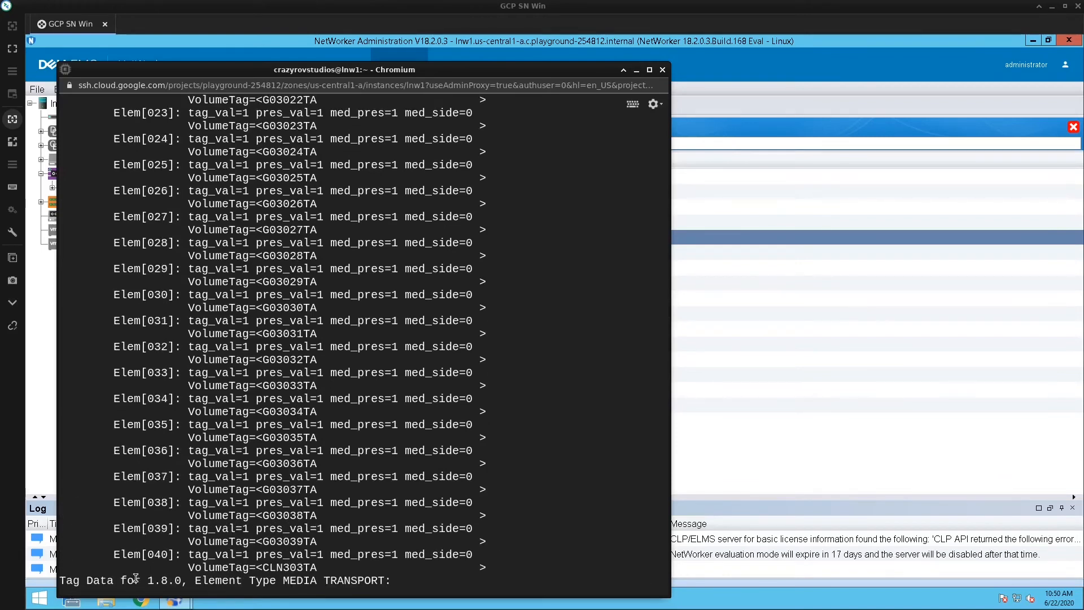
scroll(153, 560, "up", 10)
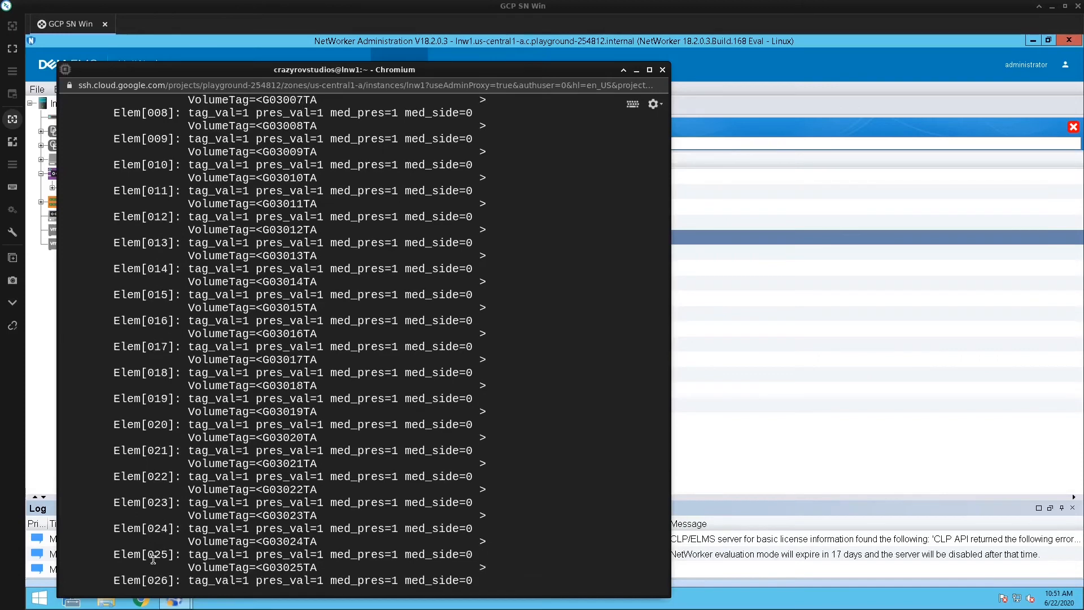
scroll(153, 560, "up", 5)
scroll(153, 560, "down", 20)
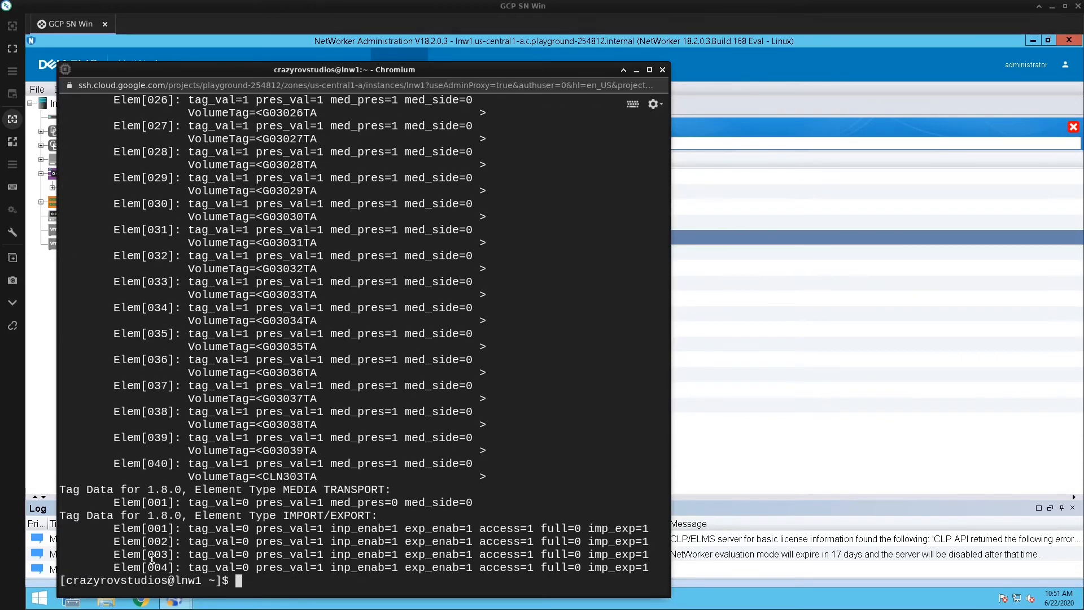
Move the cleaning tape from slot 40 into drive 1 by running sudo sjimm 1.8.0 slot 40 drive 1
type("sudo sjimm ")
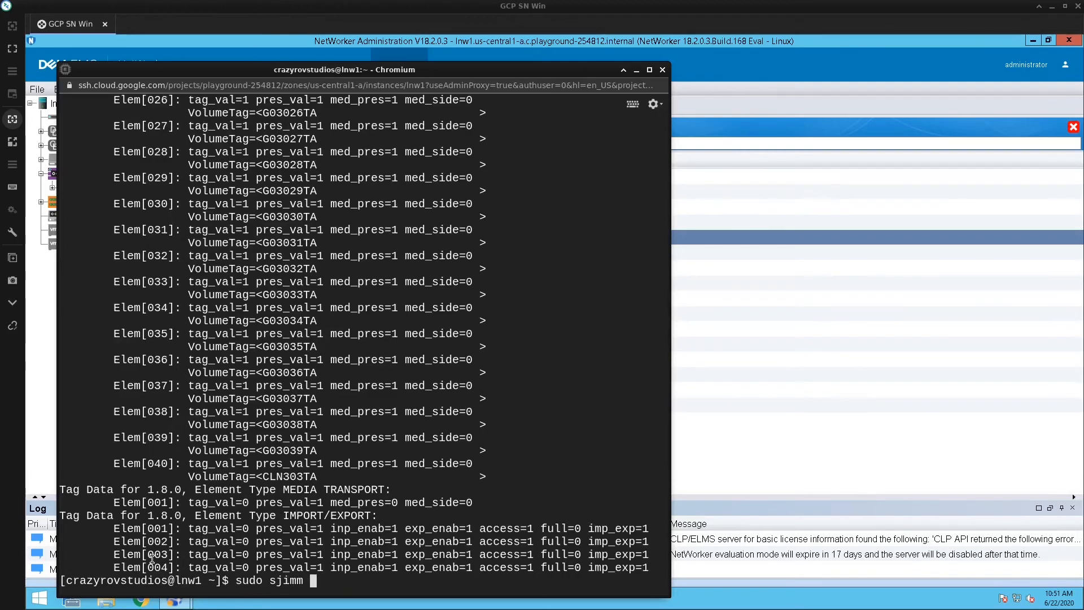
type("1.8.0 slot 40 de")
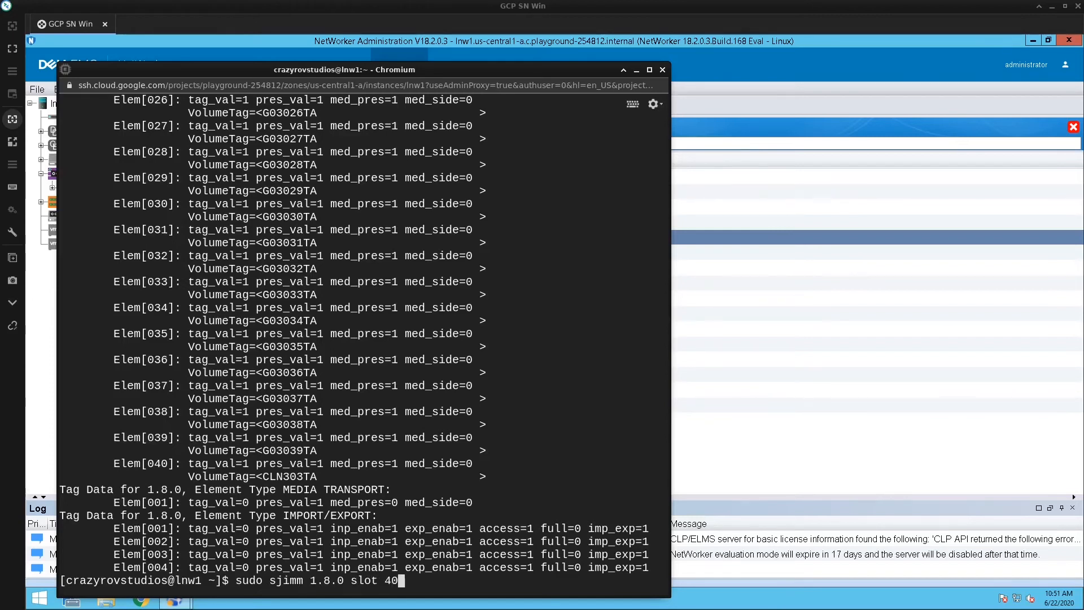
key("BackSpace")
key("BackSpace")
type("drive 1")
key("Return")
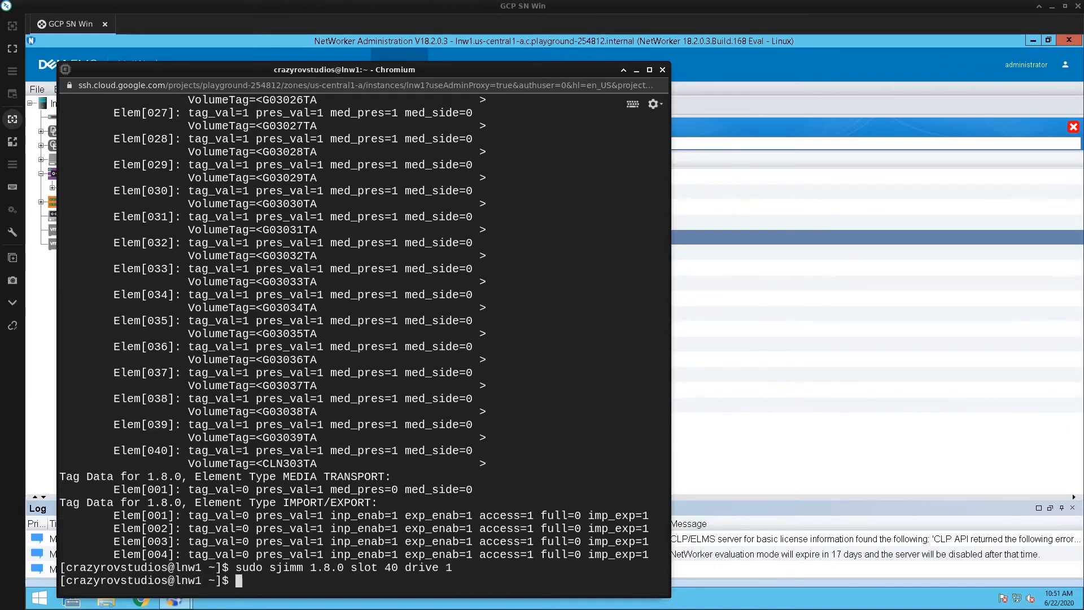
Rerun sudo sjirdtag 1.8.0 and check the contents of drive 1 and slot 40
key("Up")
key("Up")
key("Return")
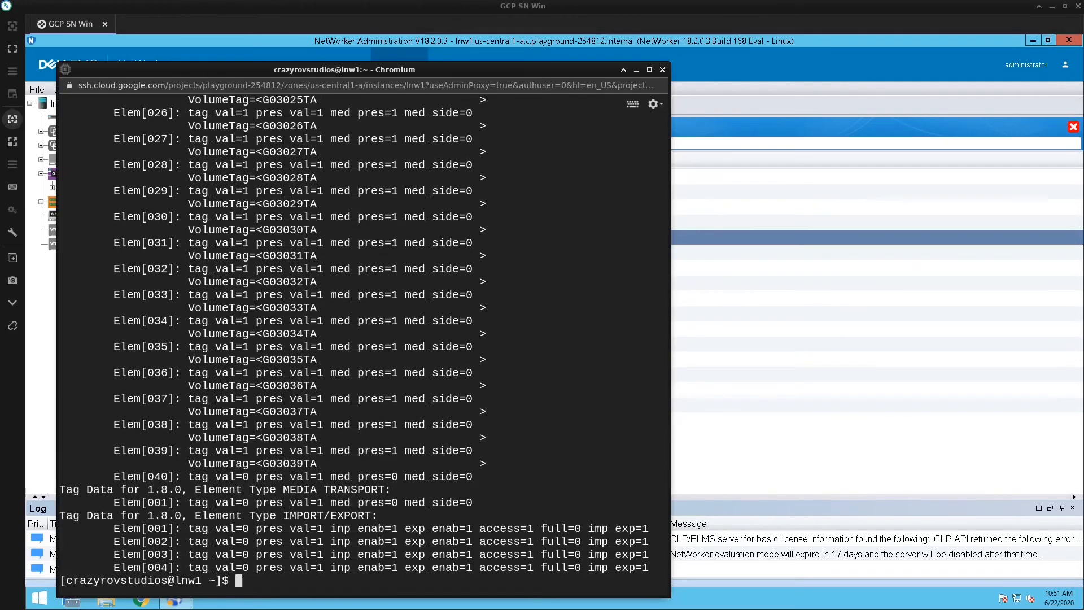
scroll(144, 555, "up", 6)
scroll(144, 555, "up", 15)
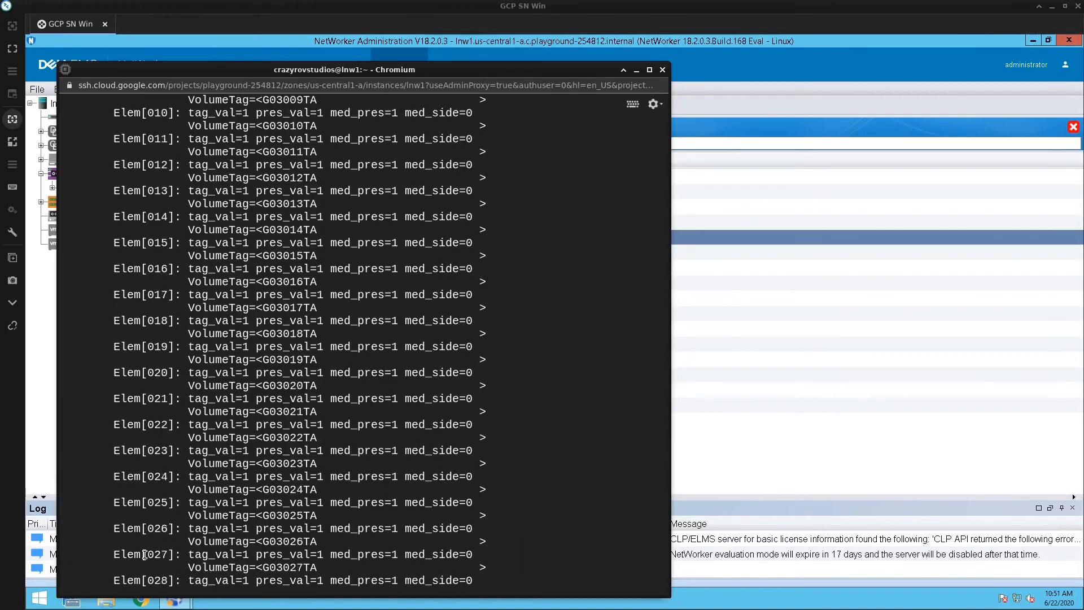
scroll(144, 555, "up", 1)
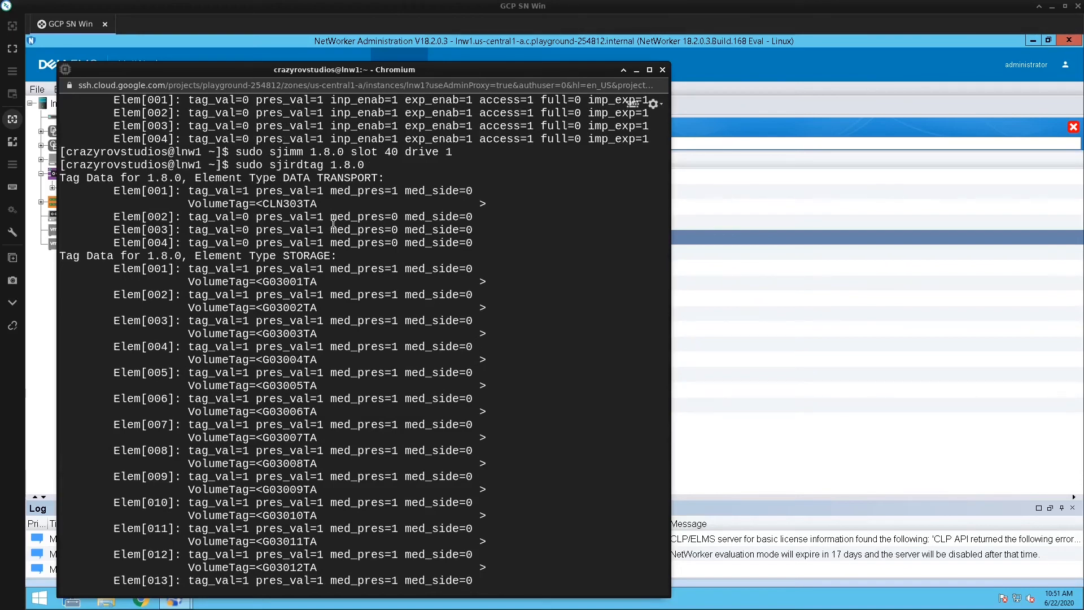
scroll(333, 223, "down", 20)
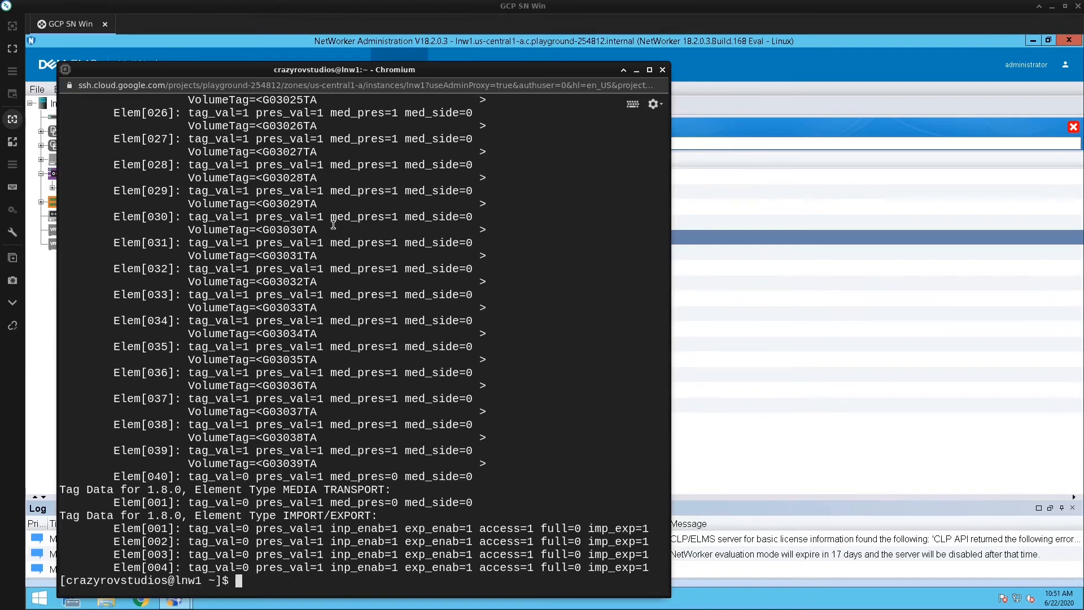
Return the tape from drive 1 to slot 40 by running sudo sjimm 1.8.0 drive 1 slot 40
key("Up")
key("Up")
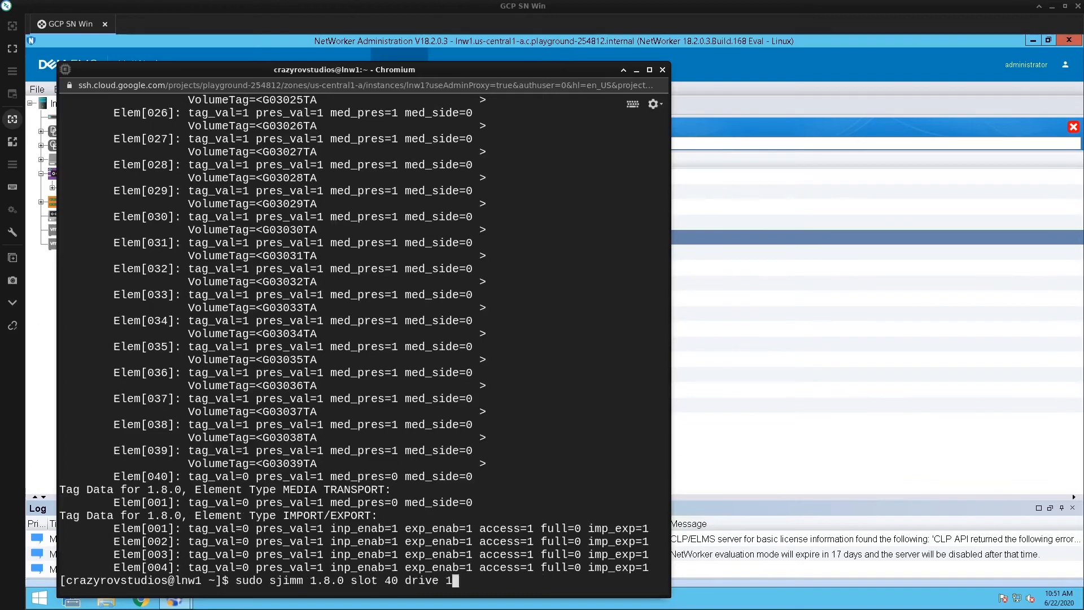
key("Left")
key("Left")
key("Left")
key("Left")
key("Left")
key("Left")
key("Left")
key("Left")
key("Left")
key("Left")
key("Left")
key("Right")
key("Right")
key("Right")
key("BackSpace")
key("BackSpace")
key("BackSpace")
key("BackSpace")
key("BackSpace")
key("BackSpace")
key("BackSpace")
key("BackSpace")
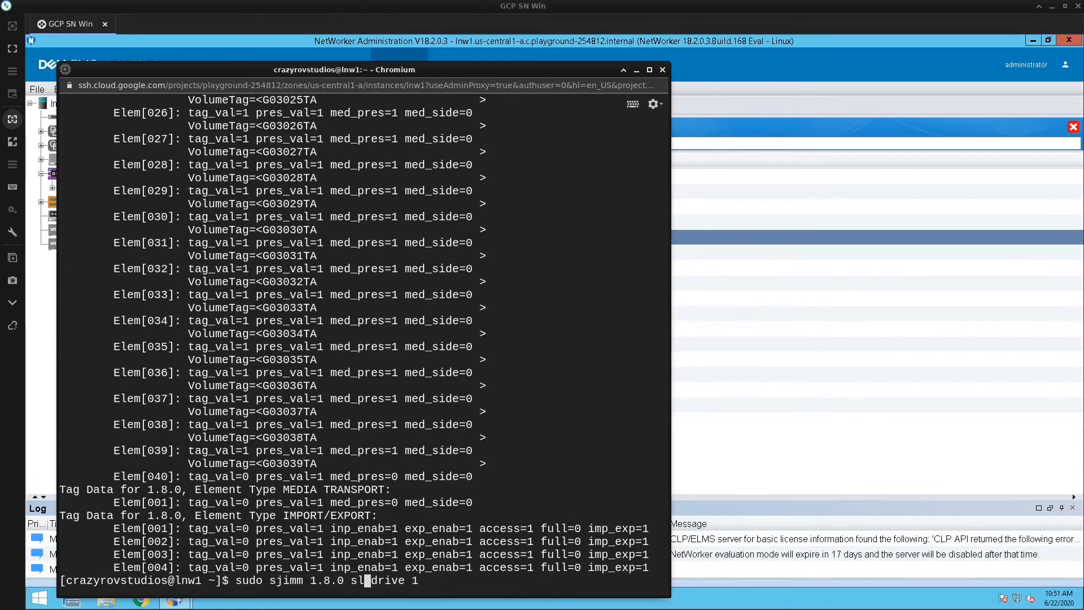
key("BackSpace")
key("BackSpace")
type(".0")
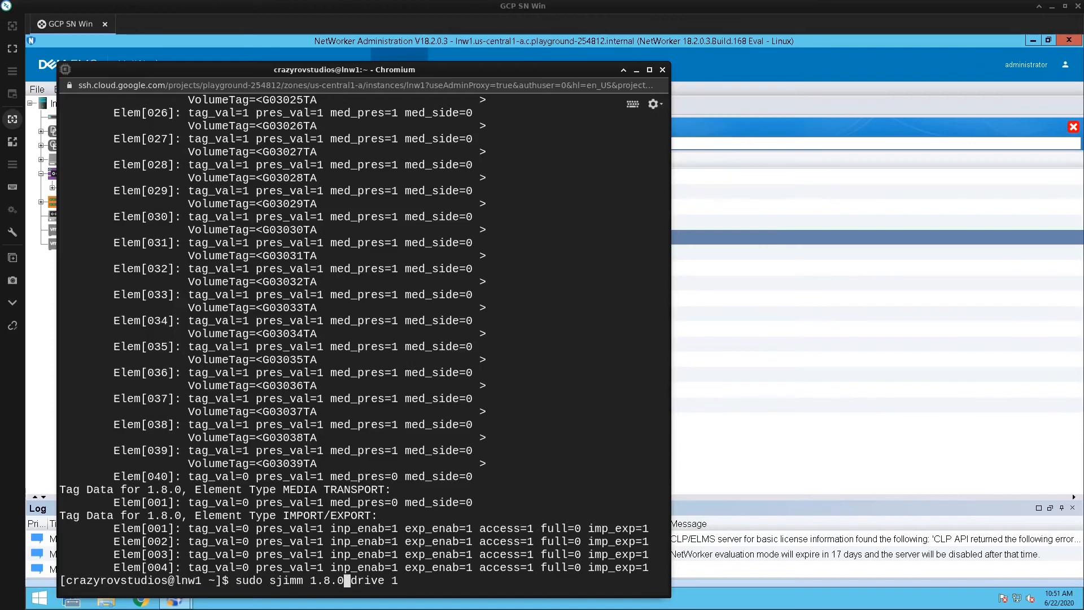
key("End")
type("slot 40")
key("Return")
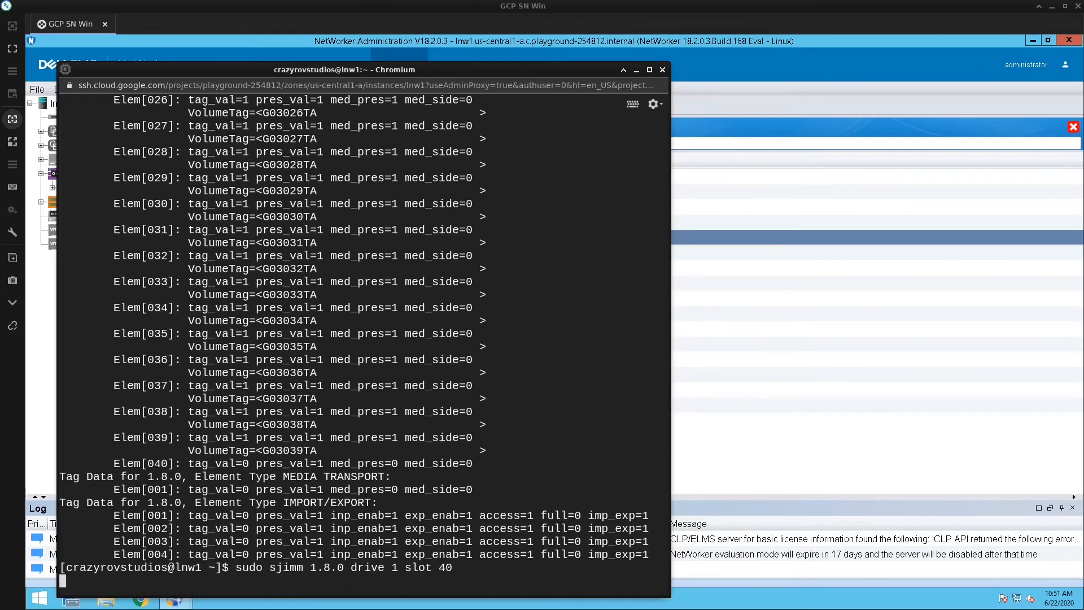
Load the tape from slot 39 into drive 1 by running sudo sjimm 1.8.0 slot 39 drive 1
key("Up")
key("Up")
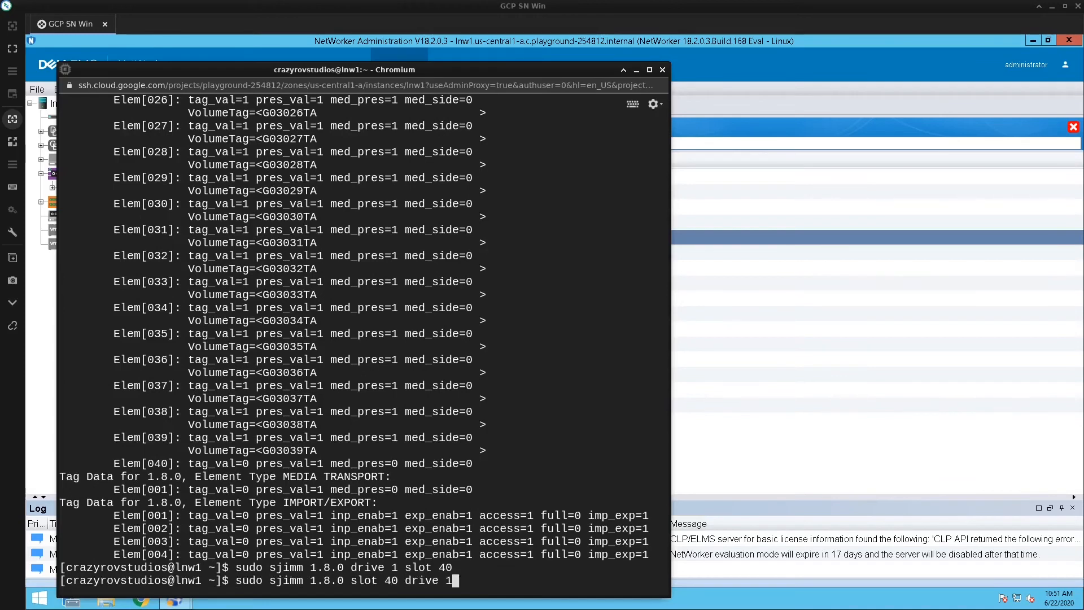
key("Left")
key("Left")
key("Left")
key("Left")
key("Left")
key("Left")
key("Left")
key("Left")
key("BackSpace")
key("BackSpace")
type("39")
key("Return")
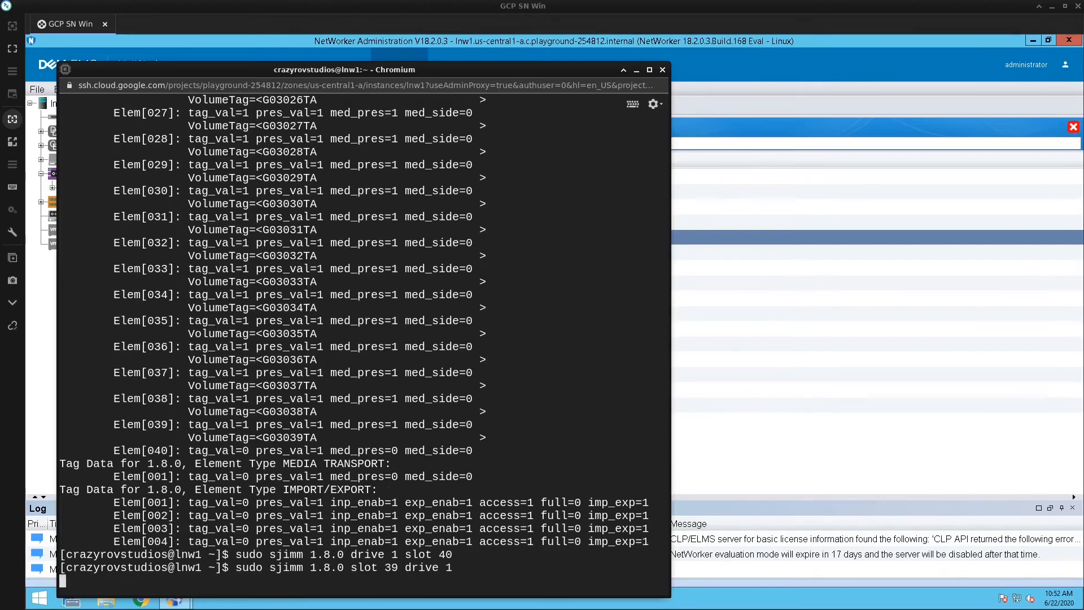
List the element tags of jukebox 1.8.0 again and check which tape is in drive 1
key("Up")
key("Up")
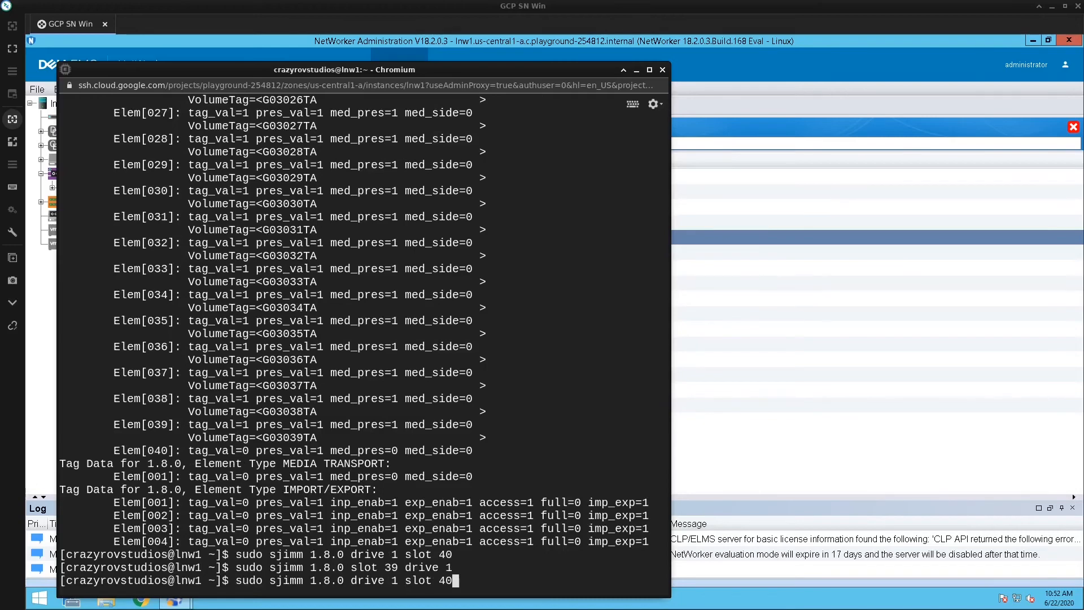
key("Up")
key("Return")
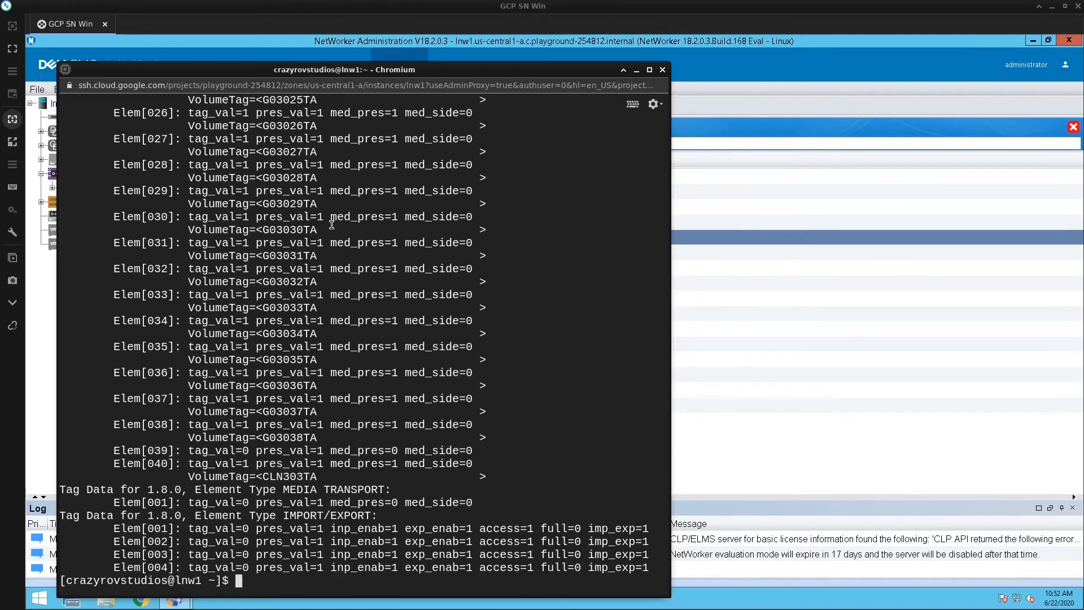
scroll(330, 224, "up", 8)
scroll(330, 224, "up", 12)
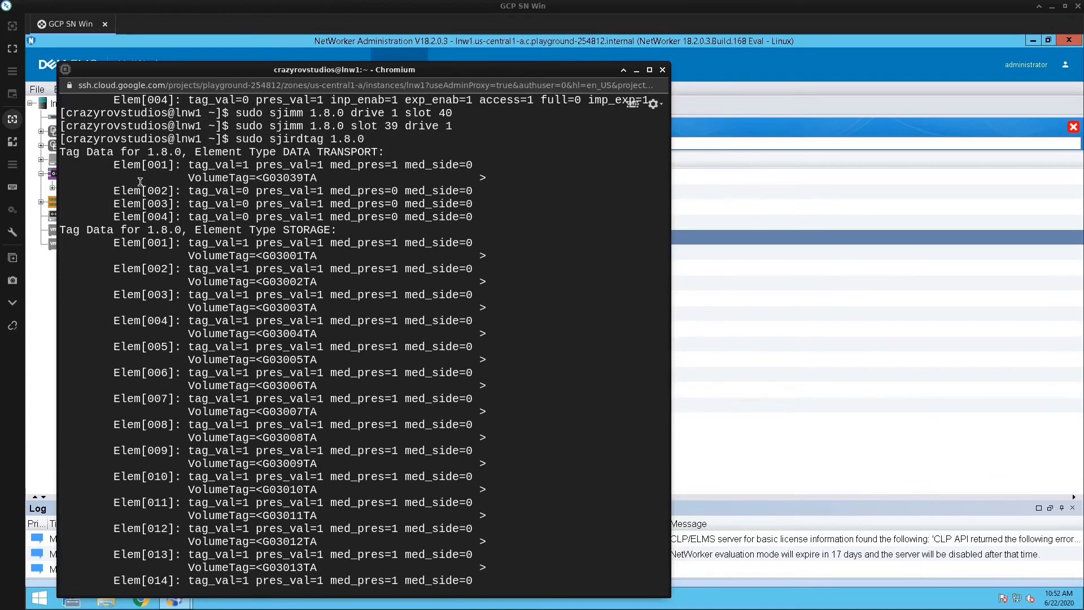
scroll(283, 183, "down", 20)
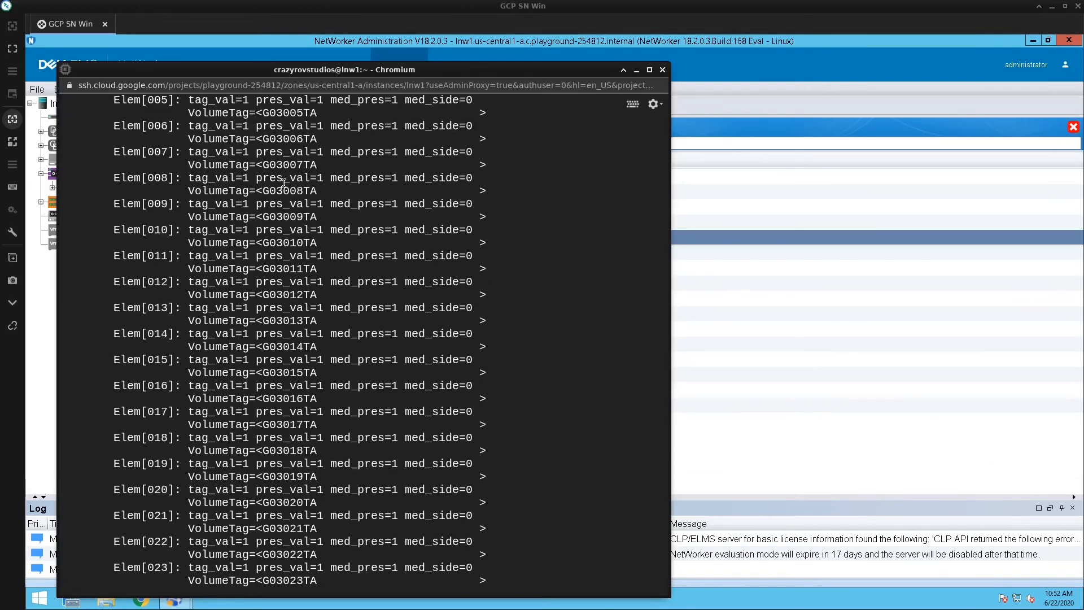
Clear the terminal and try to label the loaded tape with nsrmm -l -f /dev/nst4 -b backup_1
type("clear")
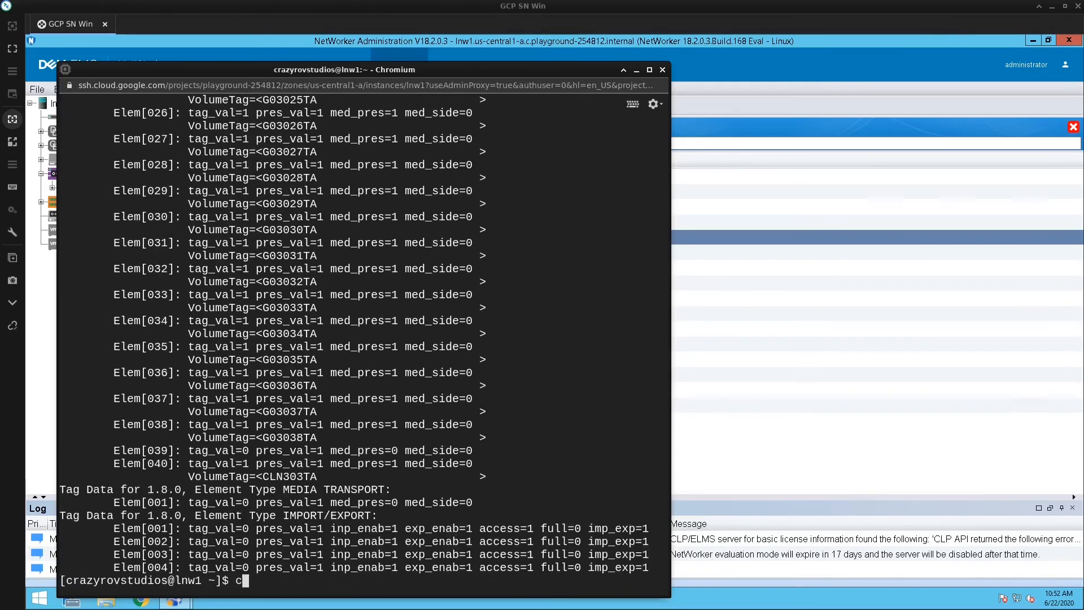
key("Return")
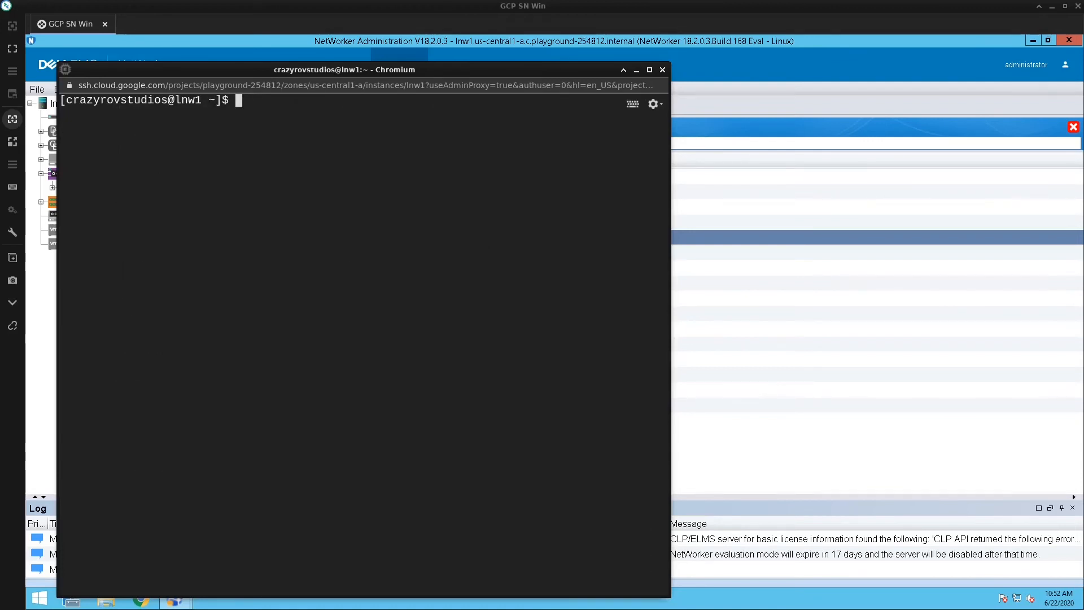
type("nsrmm")
type("-l -f /dev")
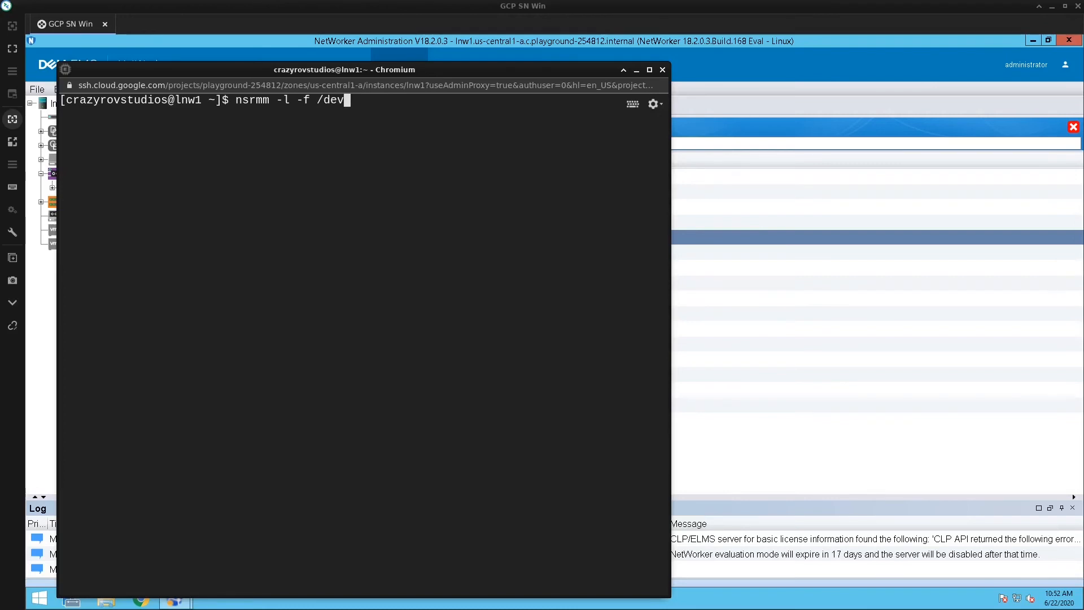
type("/nst4")
left_click_drag(256, 66, 349, 81)
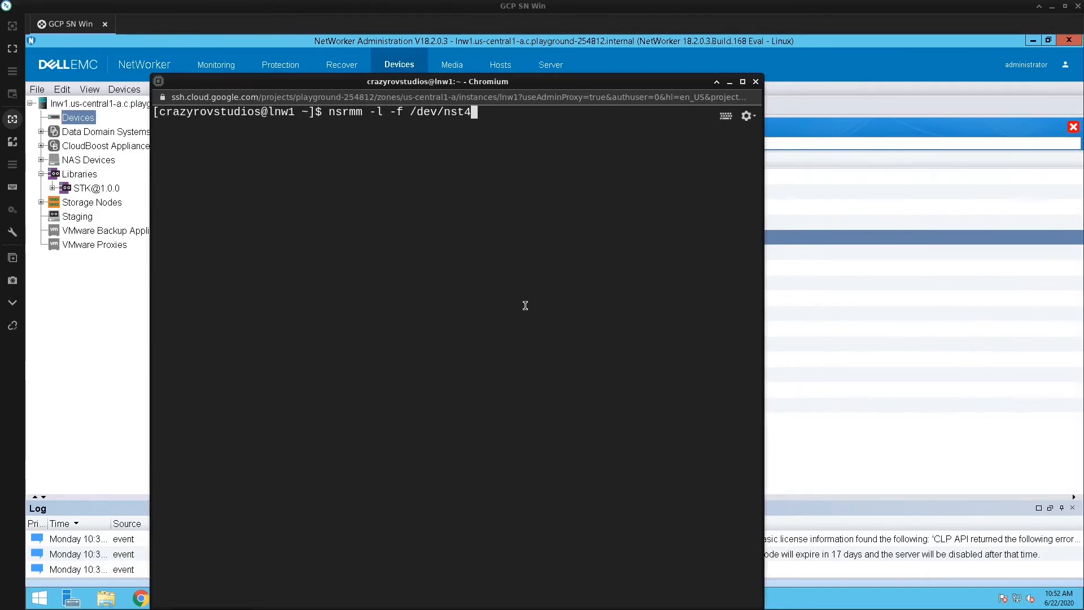
type("-b backup_1")
key("Return")
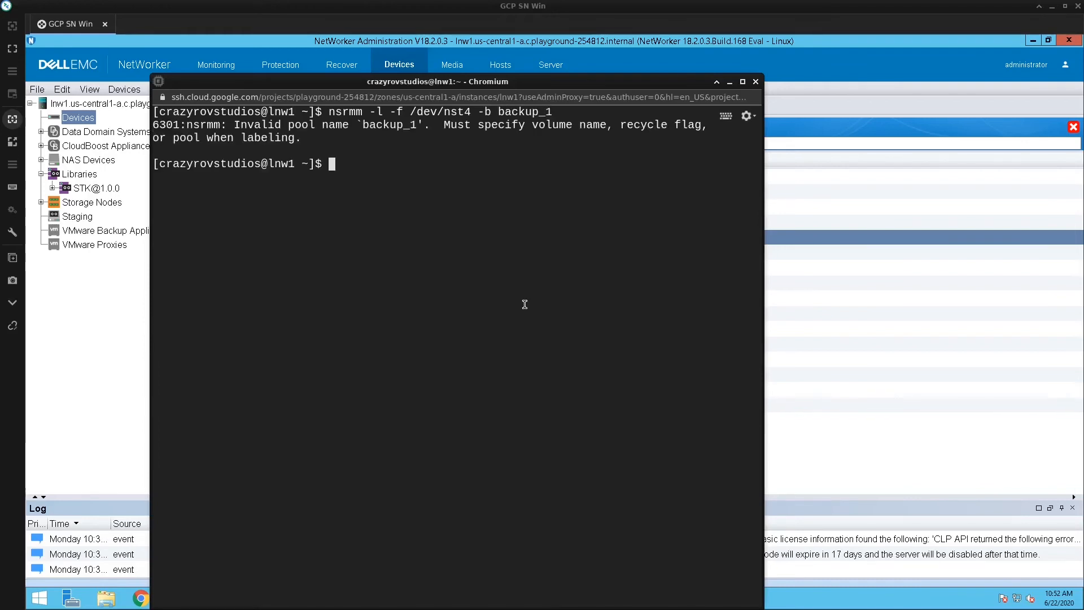
Try the label command again with the pool name corrected to backup1: nsrmm -l -f /dev/nst4 -b backup1
key("Up")
key("Left")
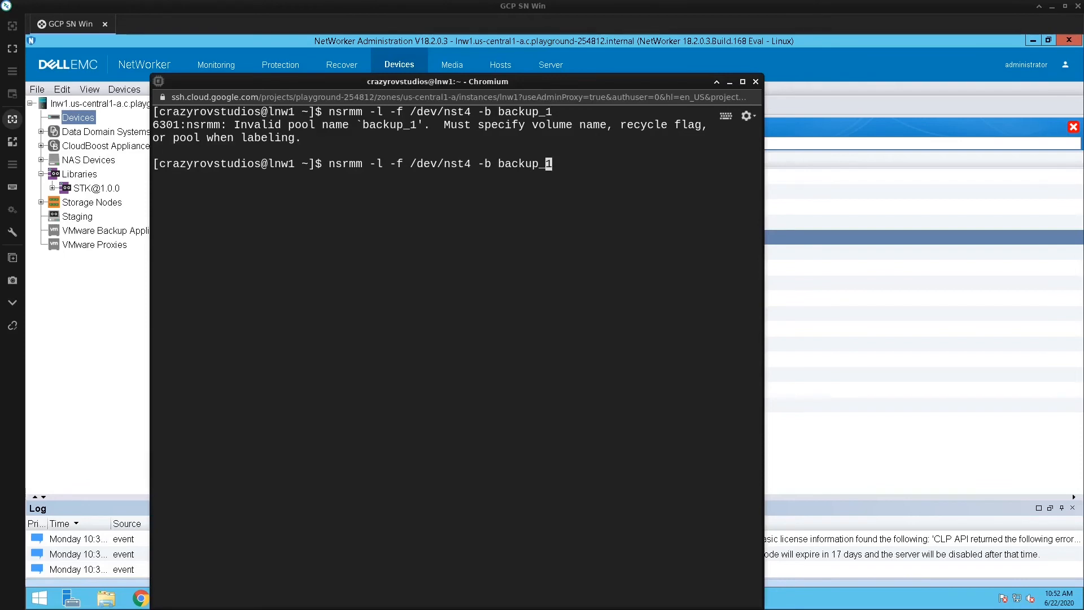
key("BackSpace")
key("Return")
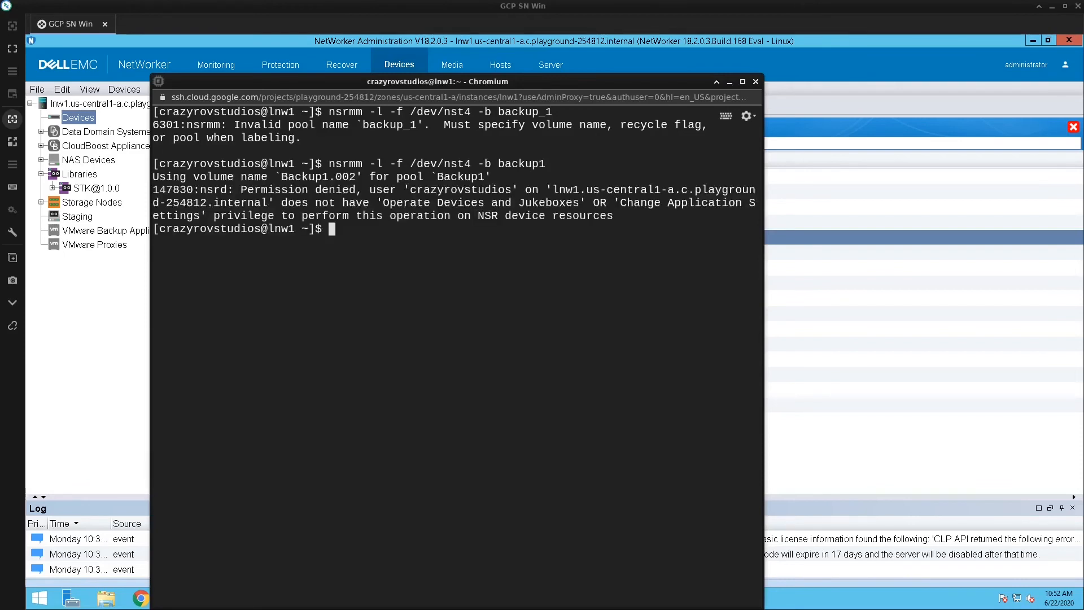
Label the tape in /dev/nst4 for the backup1 pool with root privileges by running sudo nsrmm -l -f /dev/nst4 -b backup1
key("Up")
key("Home")
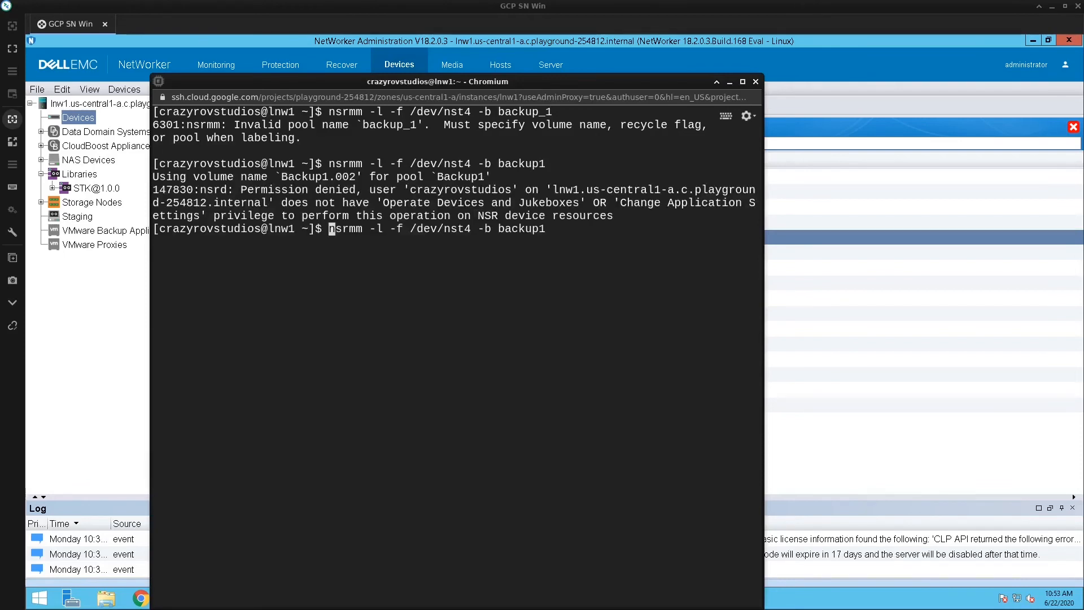
type("sud")
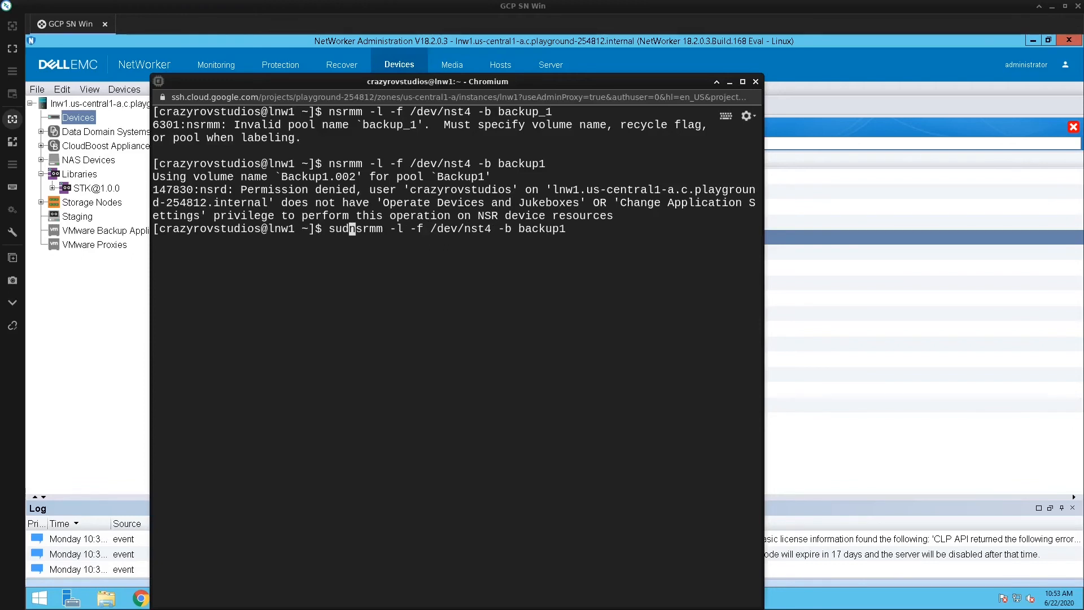
type("o")
key("Return")
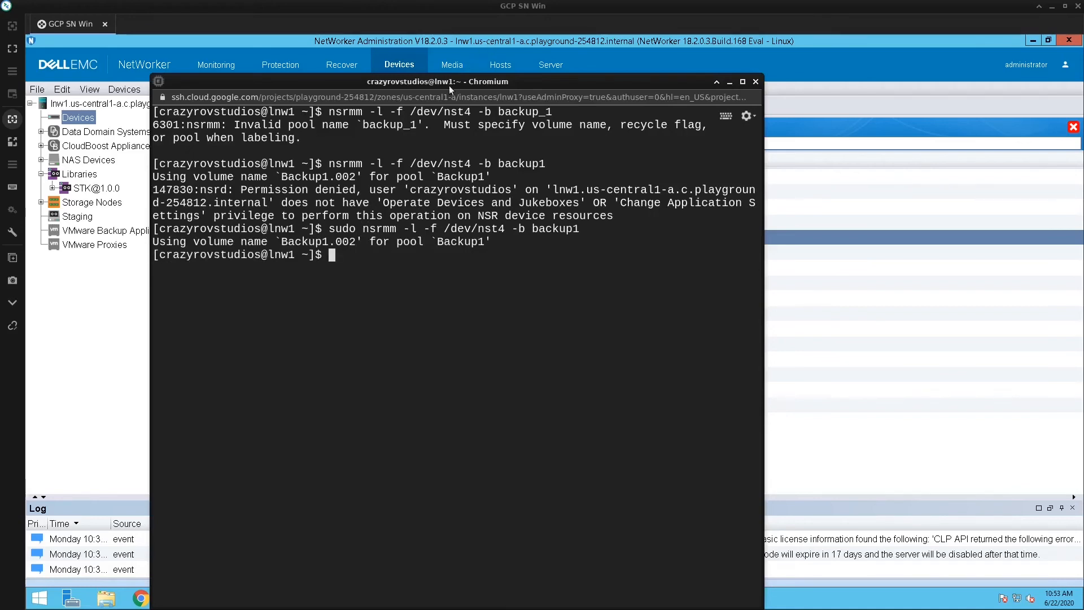
Check the /dev/nst4 entry in the NetWorker Administration device list and return to the terminal
left_click(799, 312)
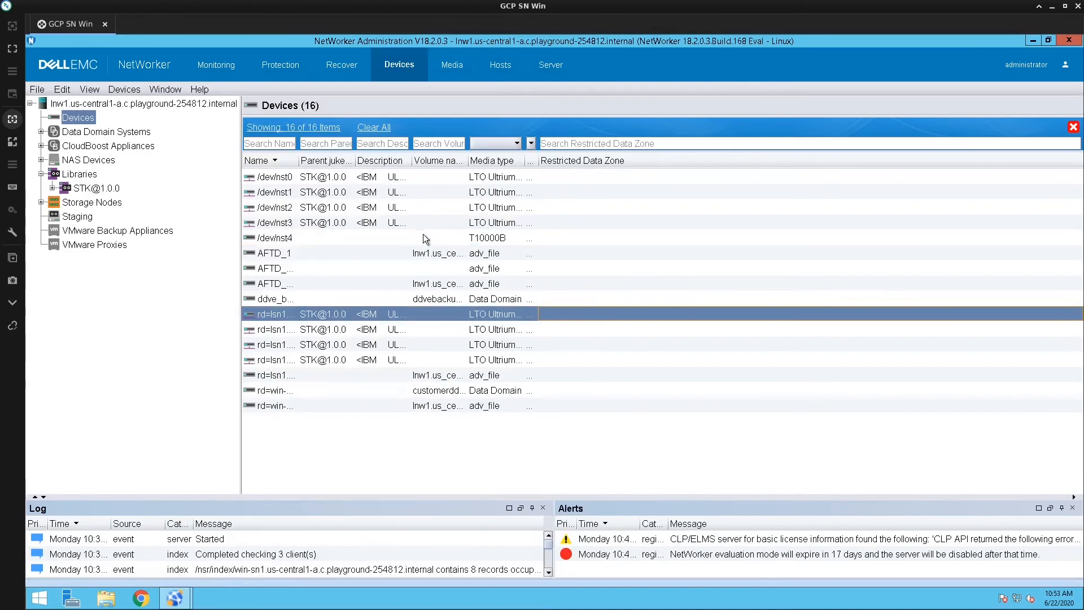
left_click(456, 239)
key("alt+Tab")
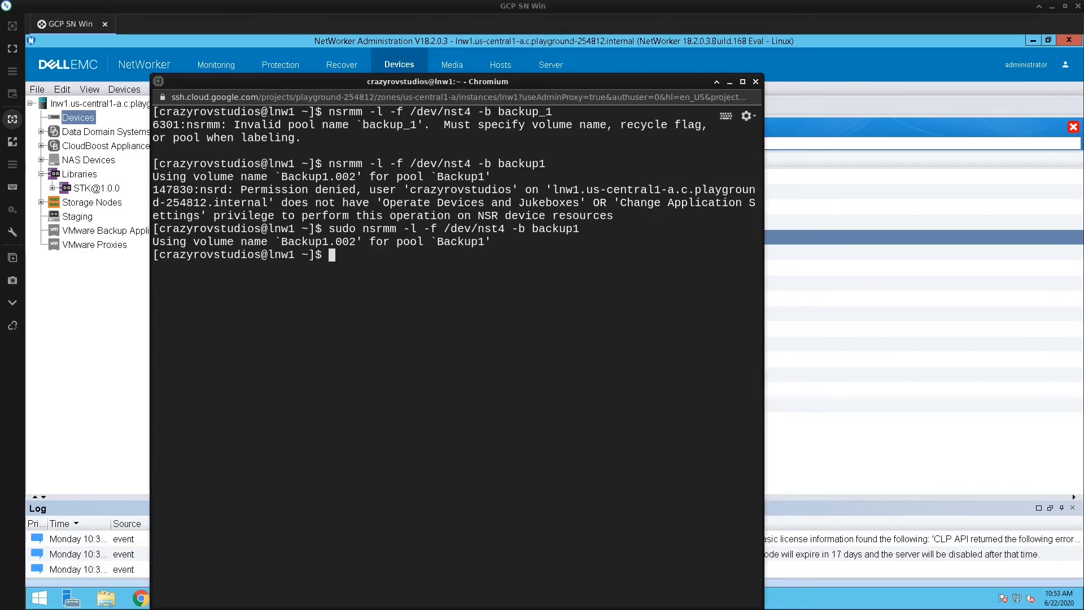
Mount the labelled tape in the standalone drive with verbose output by running sudo nsrmm -mv -f /dev/nst4
type("sudo nsrmm ")
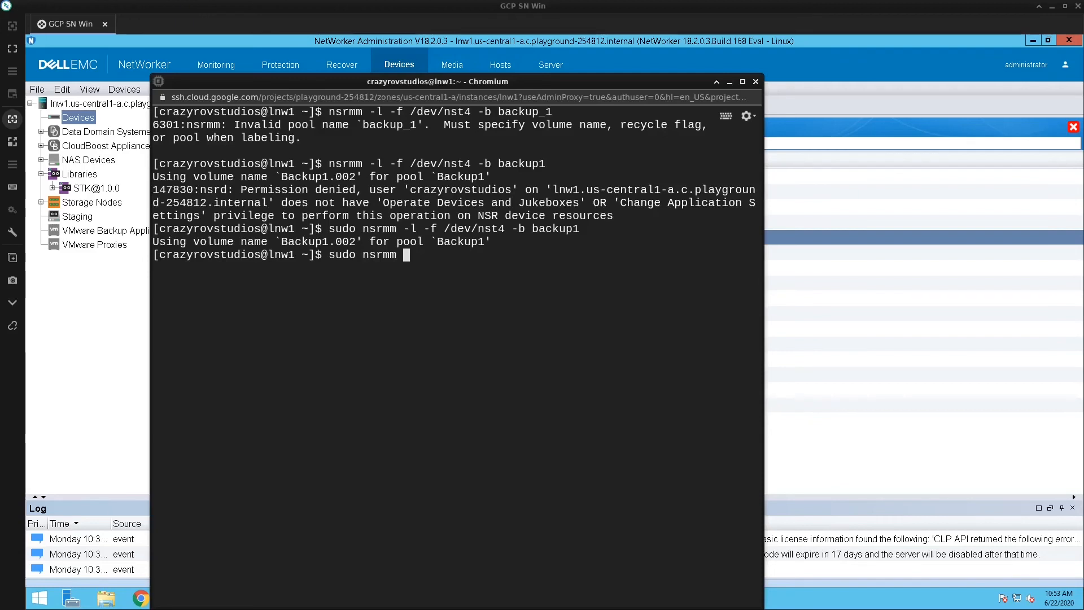
type("-mv -f")
double_click(463, 225)
right_click(464, 230)
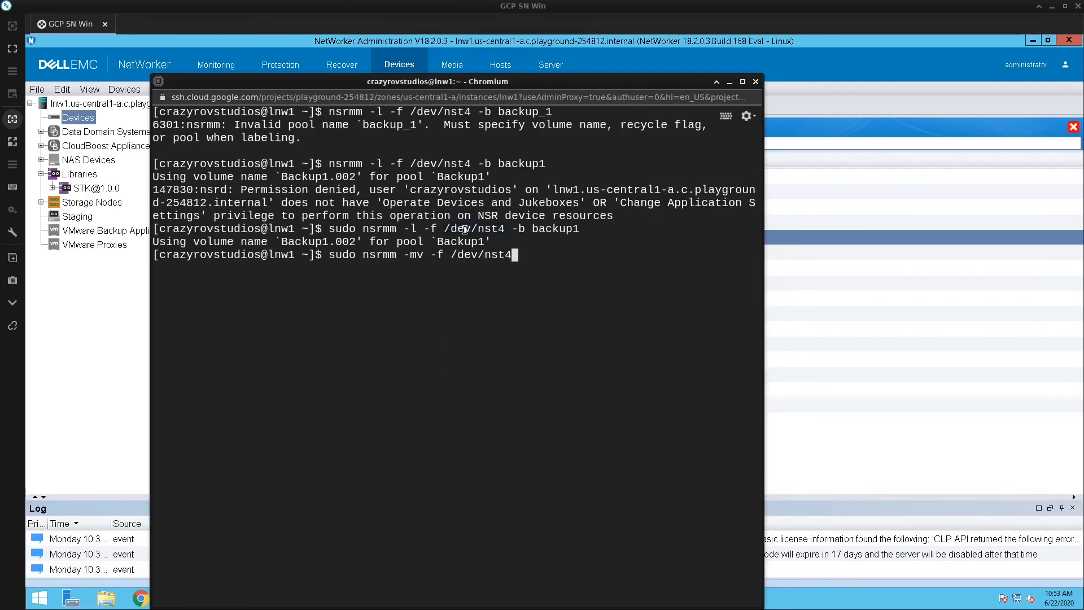
key("Return")
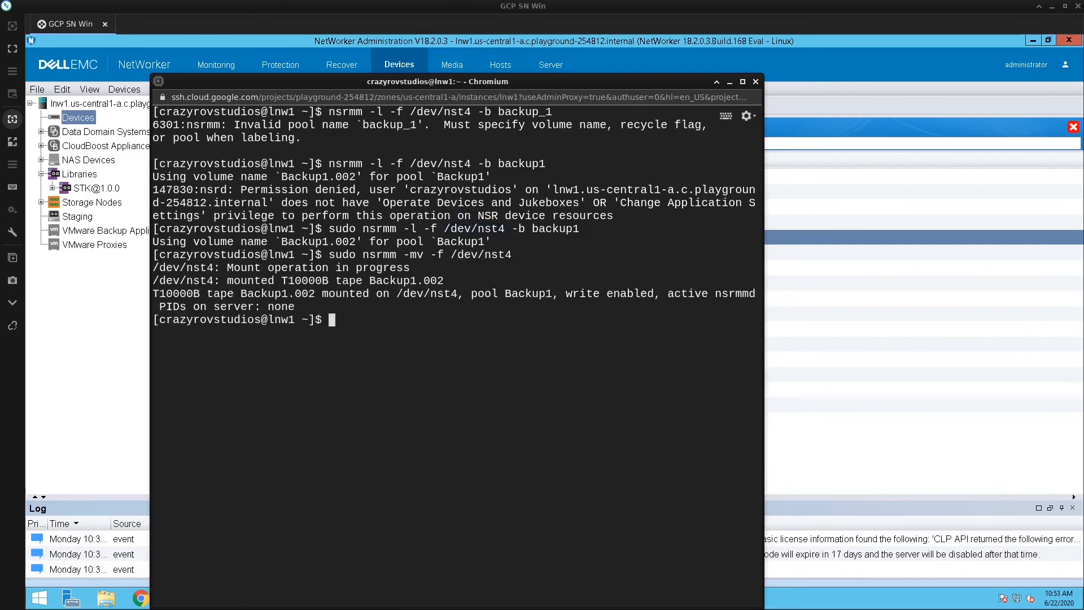
Switch to NetWorker Administration and refresh device /dev/nst4 to update its volume information
left_click(848, 254)
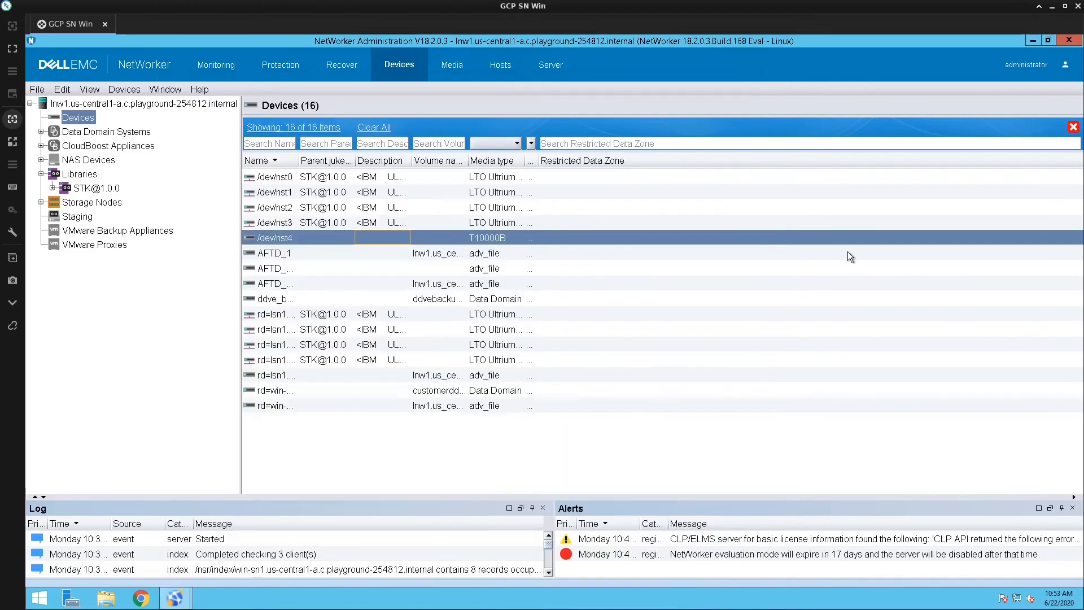
left_click(391, 240)
right_click(391, 238)
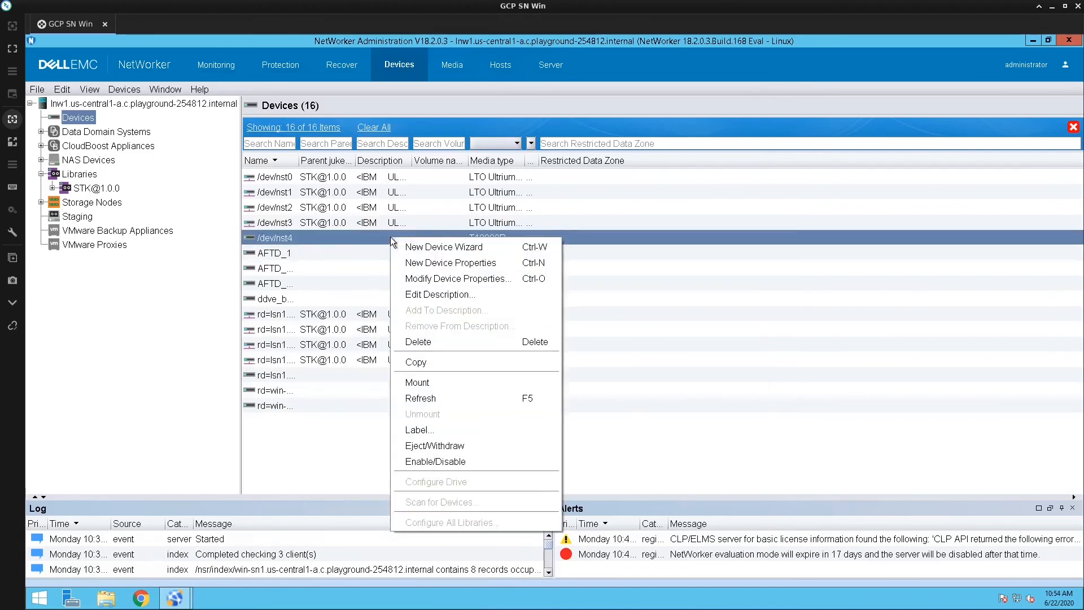
left_click(420, 402)
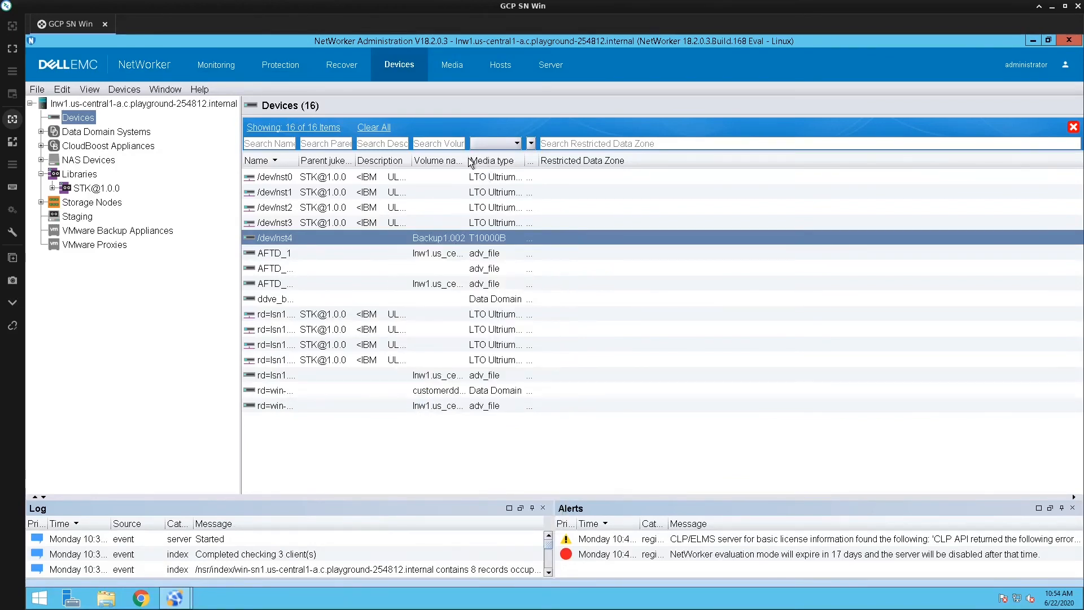
key("alt+Tab")
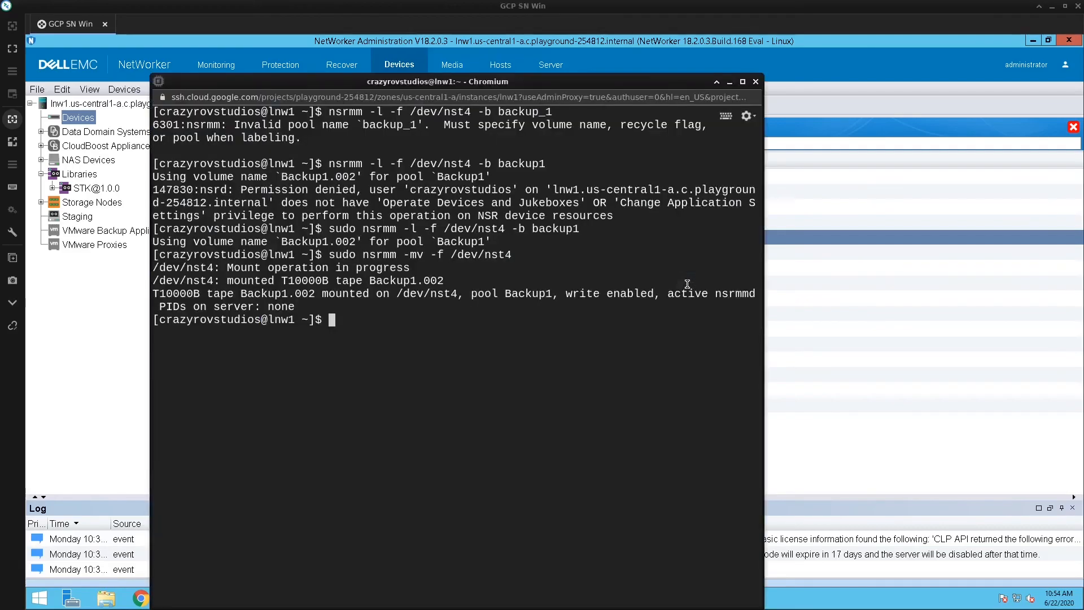
key("alt+Tab")
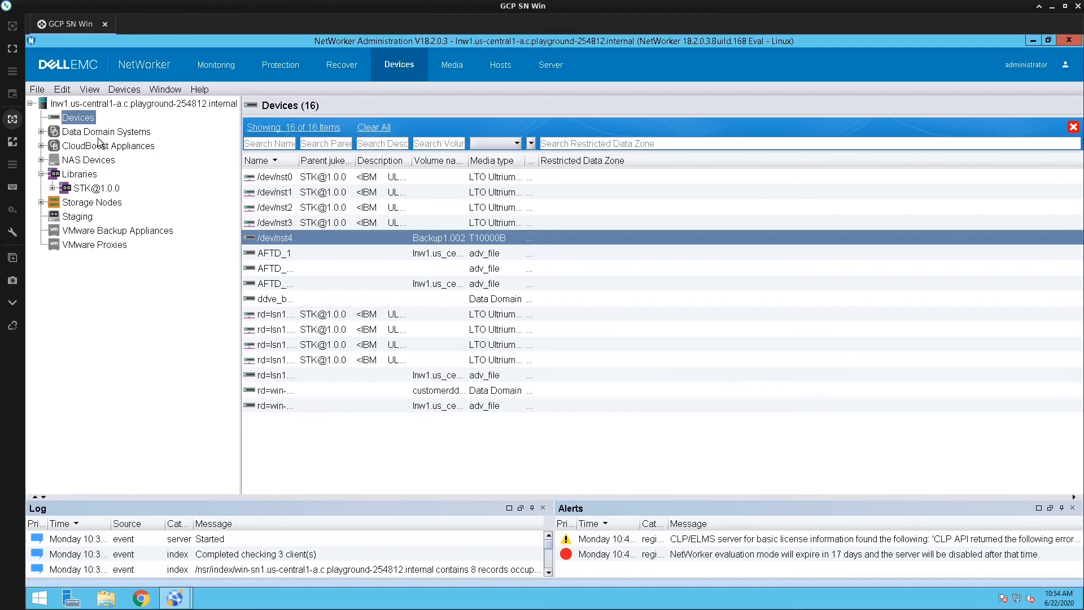
left_click(82, 191)
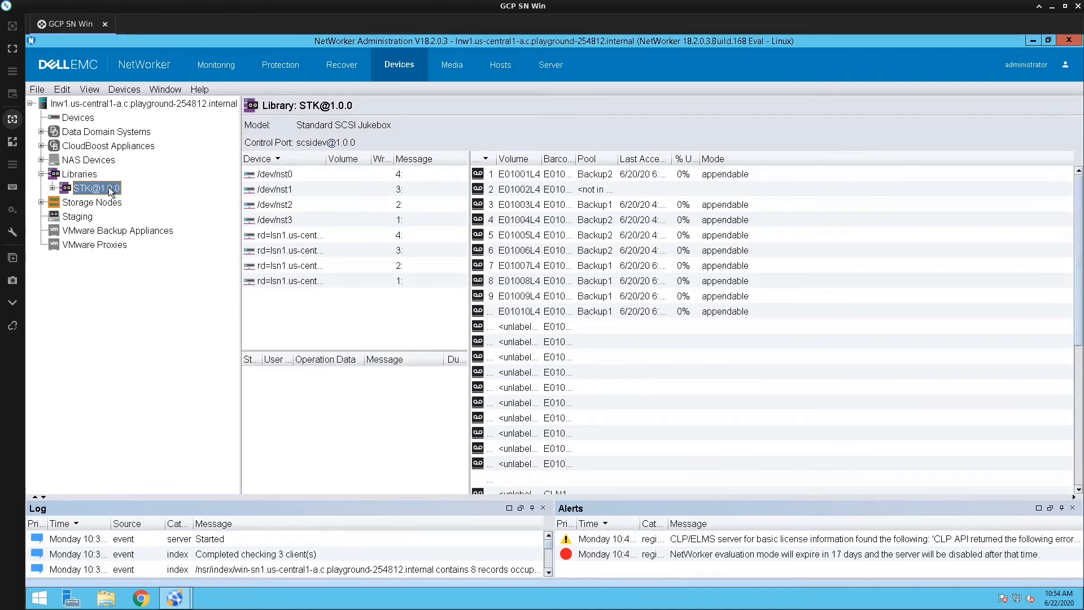
left_click(86, 118)
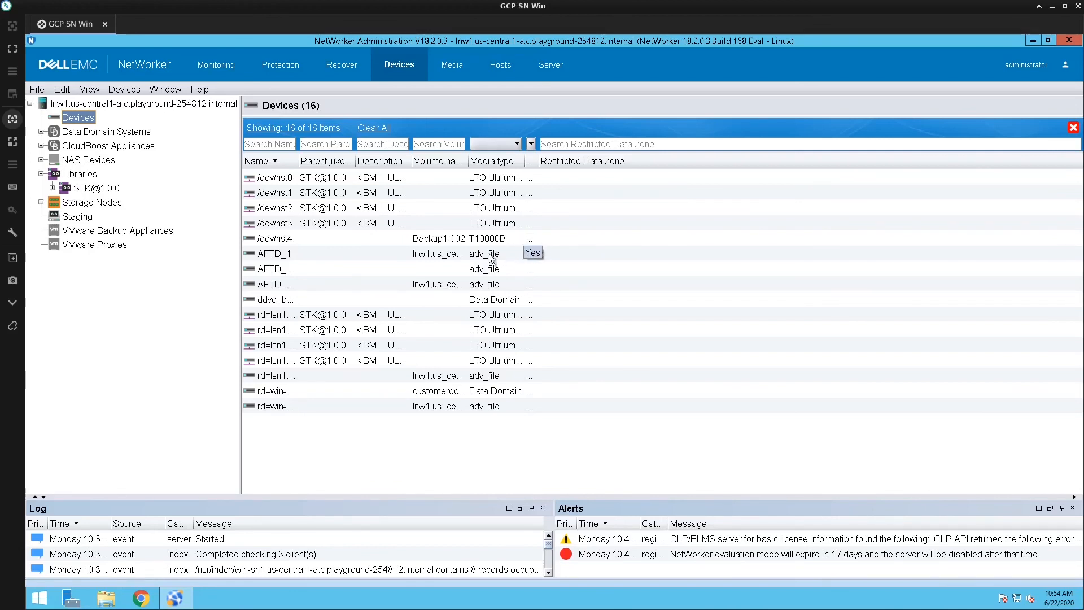
Open the labelling settings for device /dev/nst4
left_click(457, 238)
right_click(456, 239)
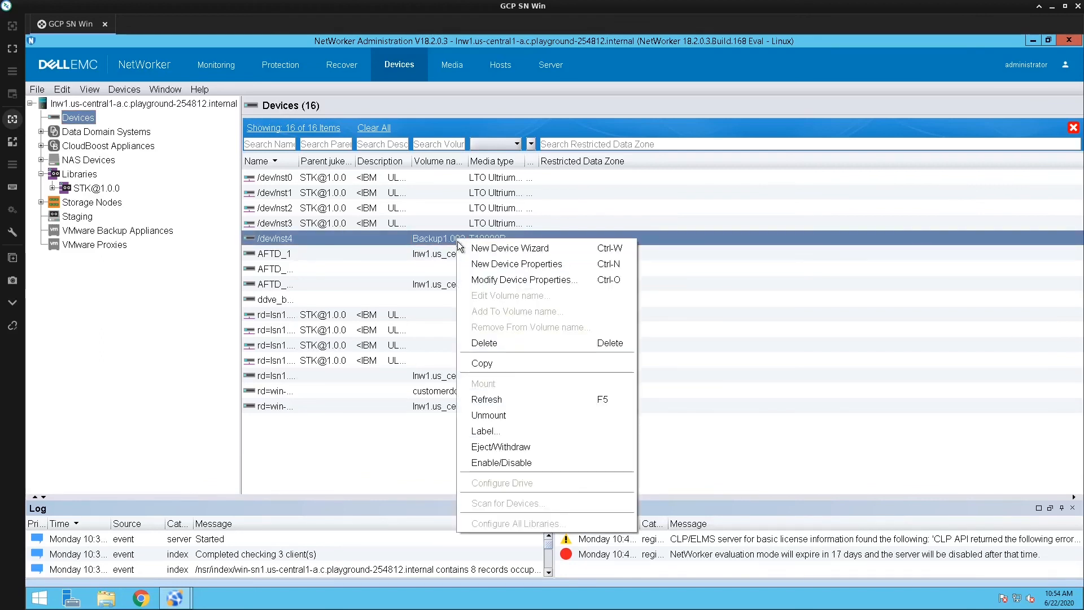
left_click(511, 430)
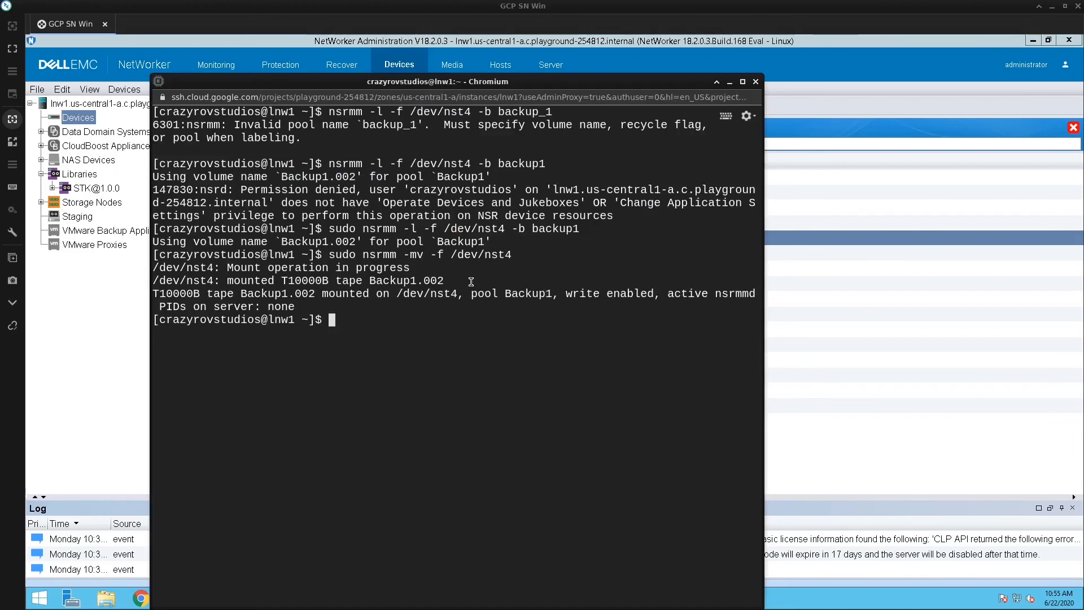
Run sudo sjirdtag 1.8.0 again in the terminal and check the volume tag of the tape in drive 1
key("Up")
key("Up")
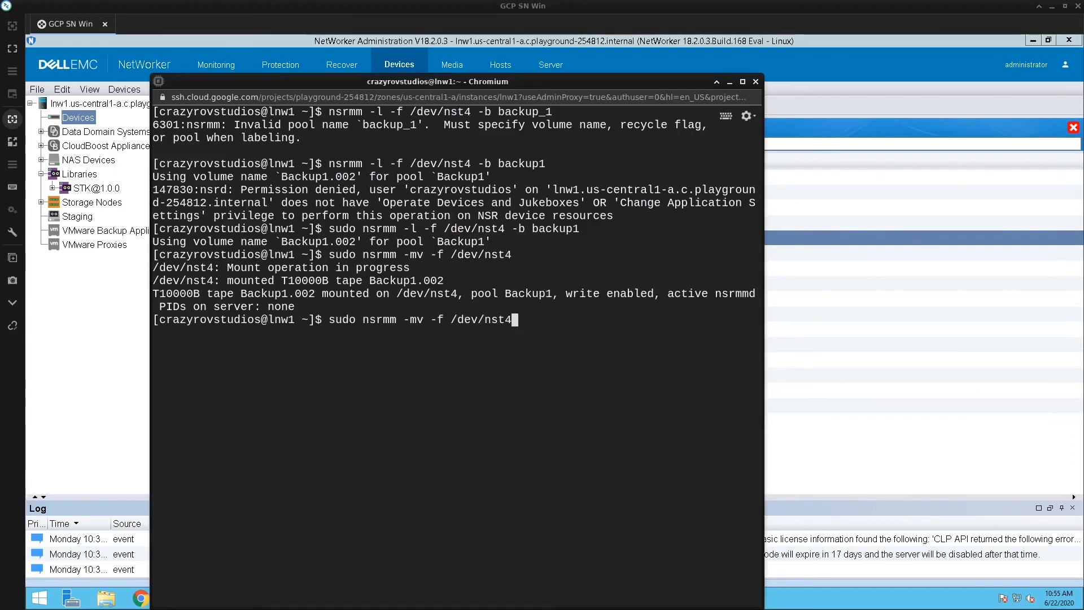
key("Up")
key("Up")
key("Up")
key("Up")
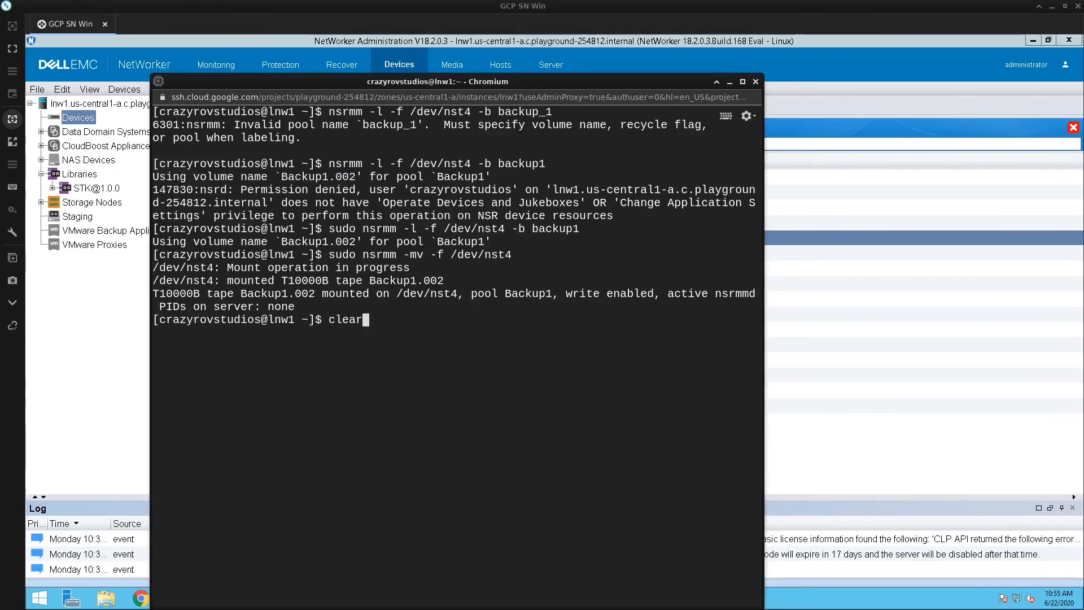
key("Up")
key("Down")
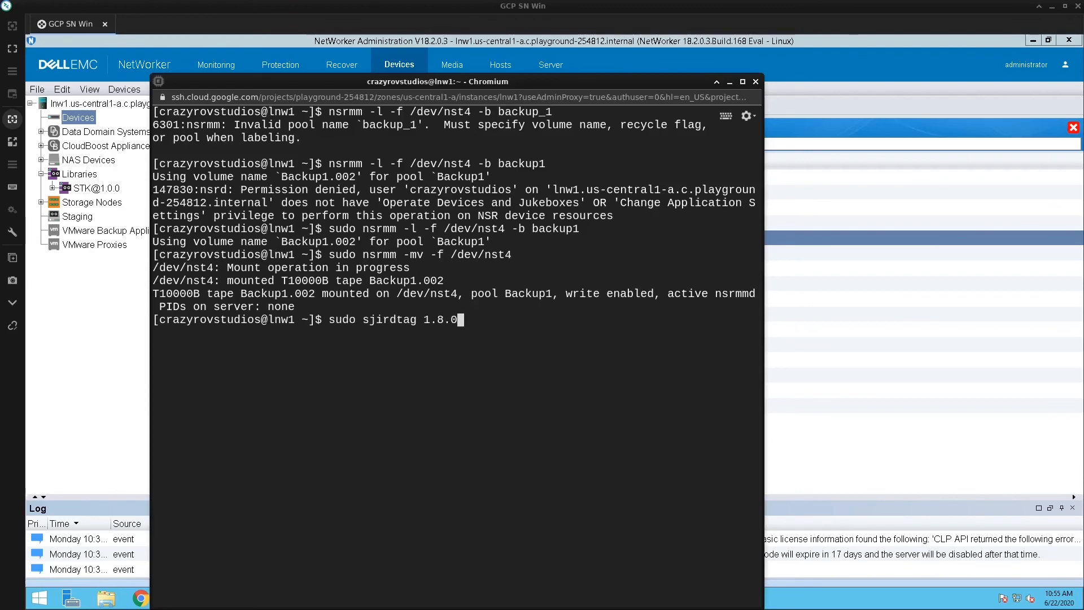
key("Return")
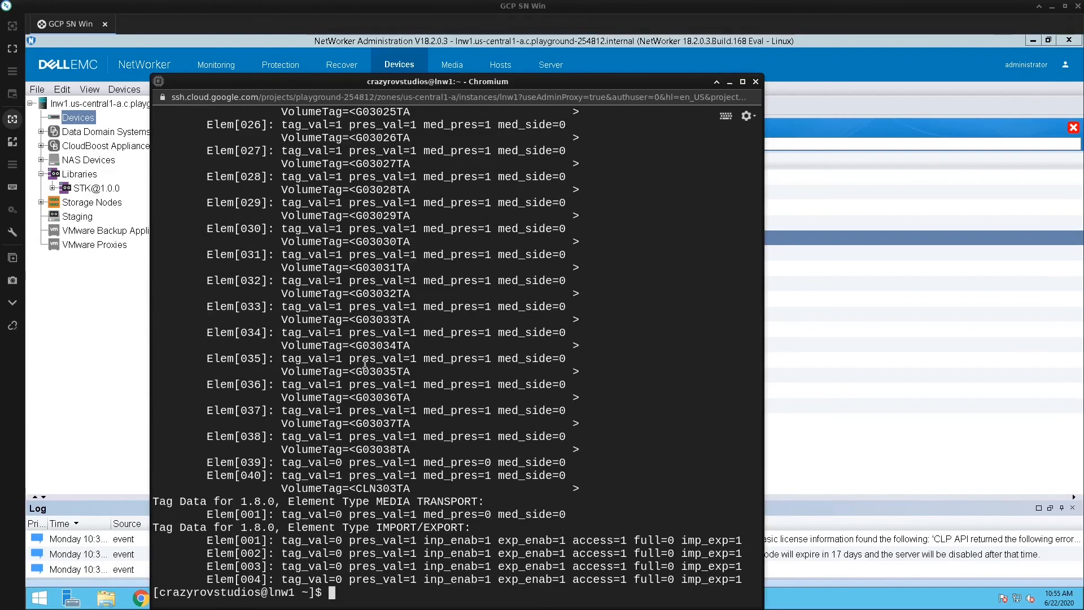
scroll(366, 364, "up", 8)
scroll(365, 364, "up", 15)
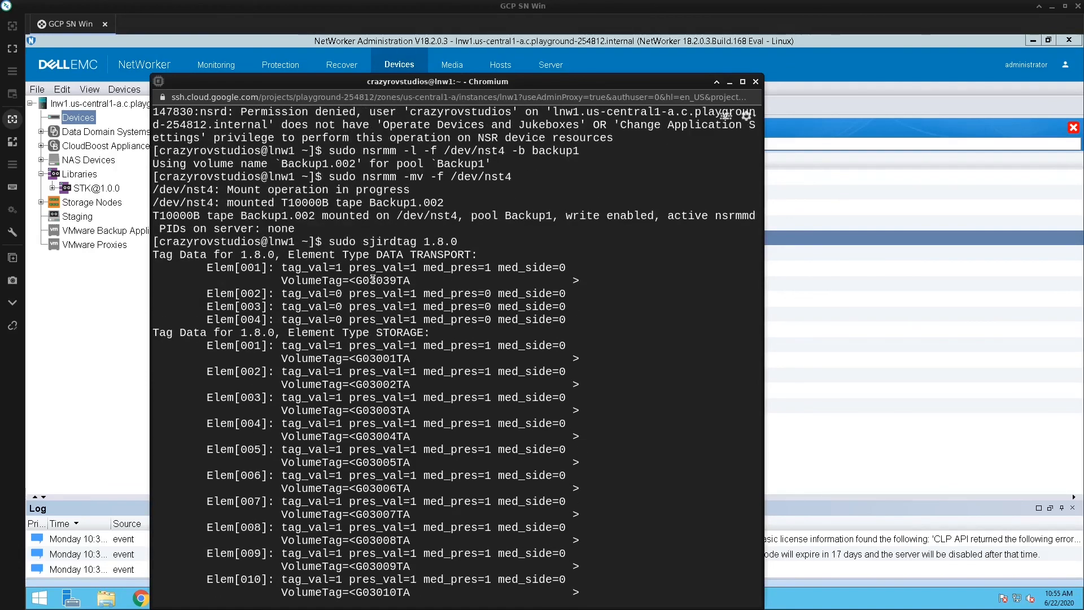
Try to relabel the volume in /dev/nst4 as G03039TA in the Backup1 pool
left_click(807, 287)
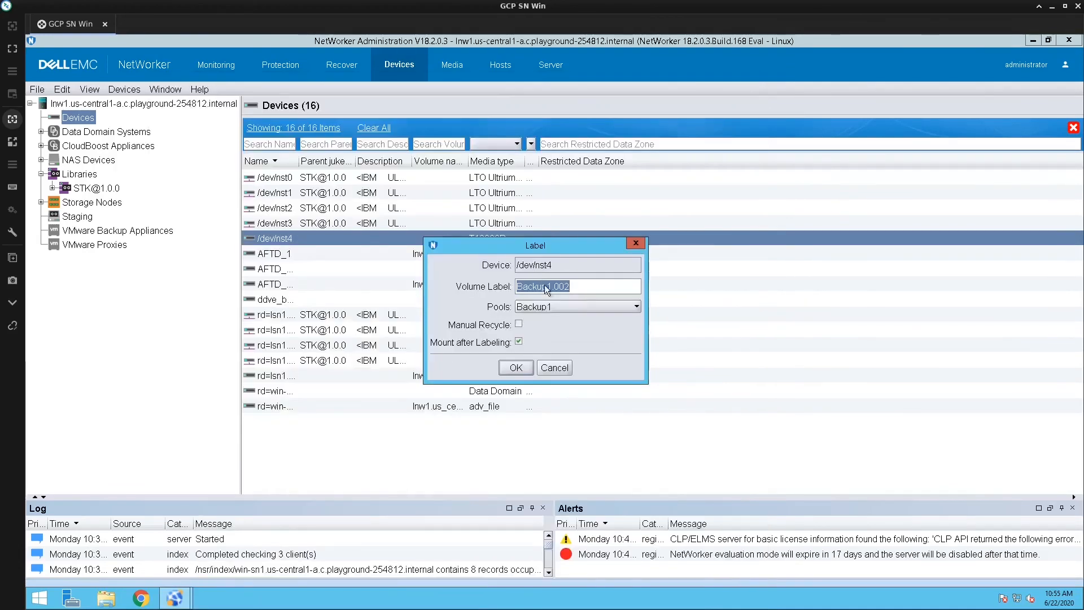
left_click(580, 288)
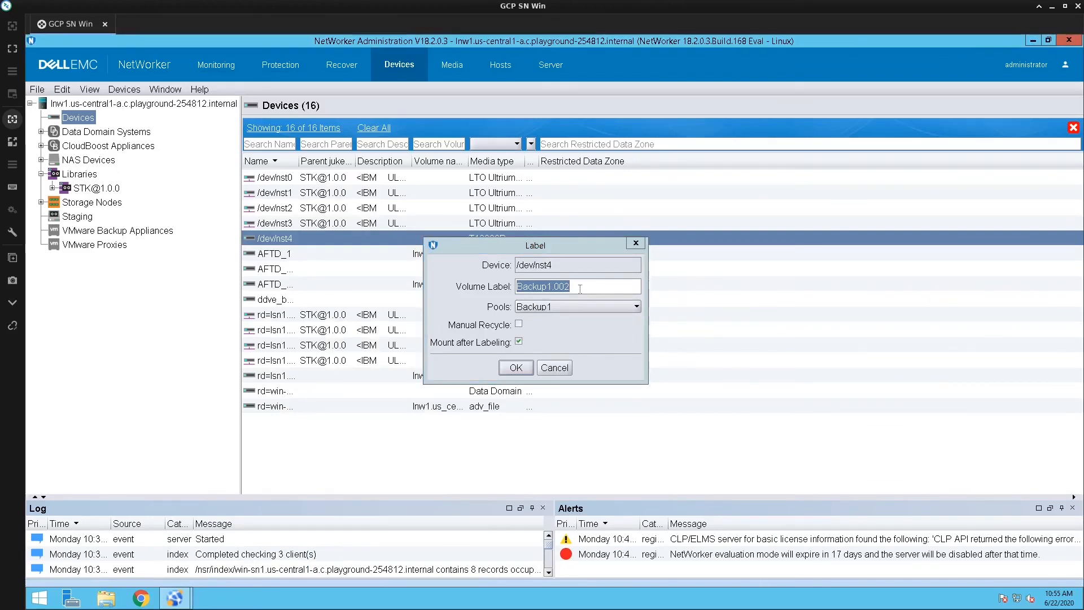
left_click(585, 288)
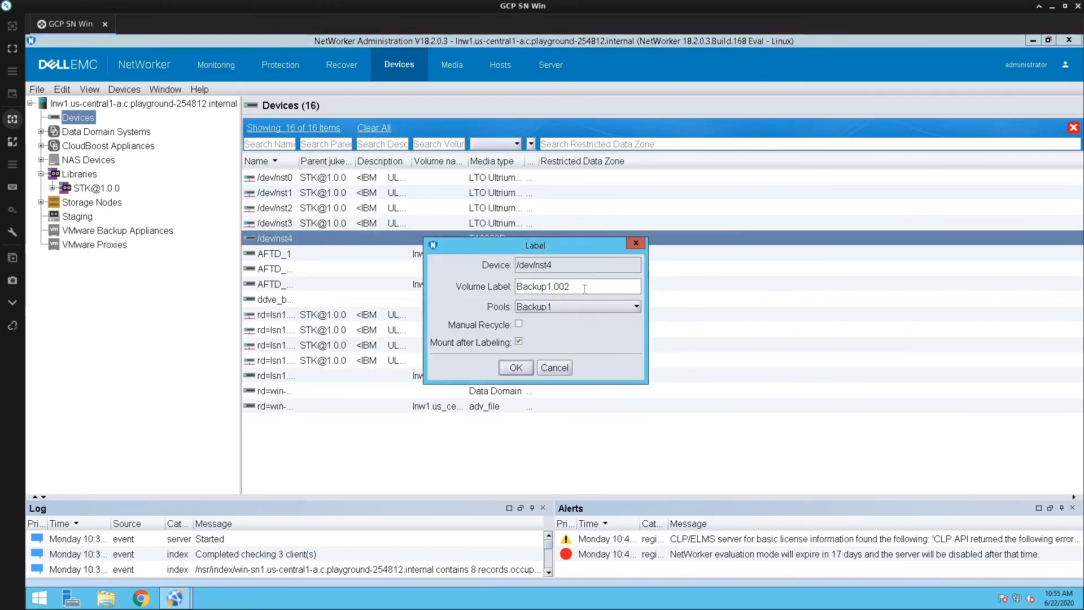
double_click(585, 289)
type("G03039TA")
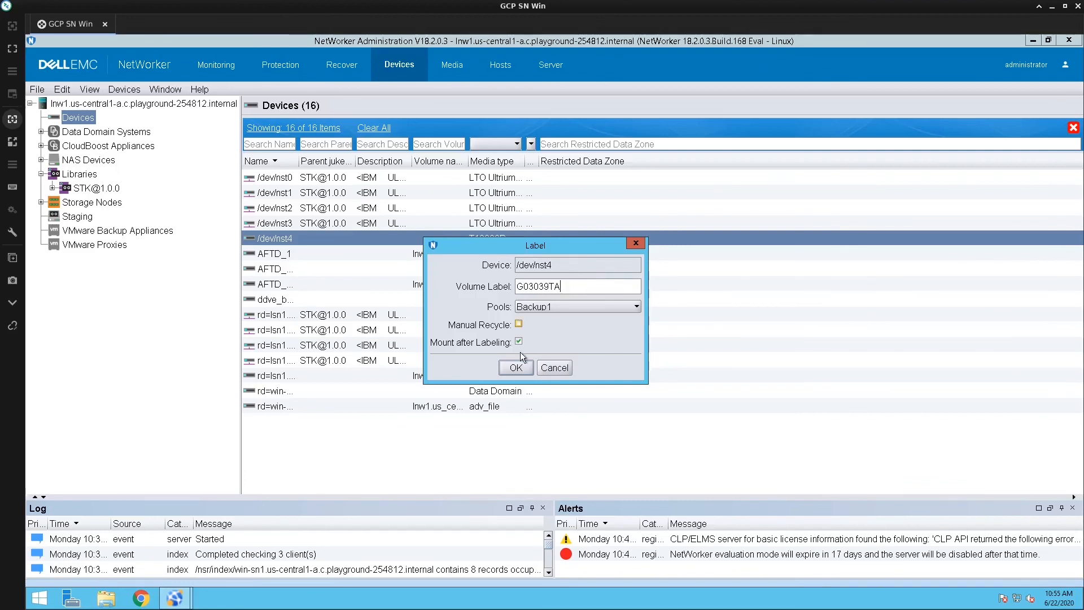
left_click(515, 368)
Relabel the volume in /dev/nst4 as Backup2.001 in the Backup2 pool with mounting after labelling enabled, accepting the relabel
left_click(567, 309)
left_click(550, 320)
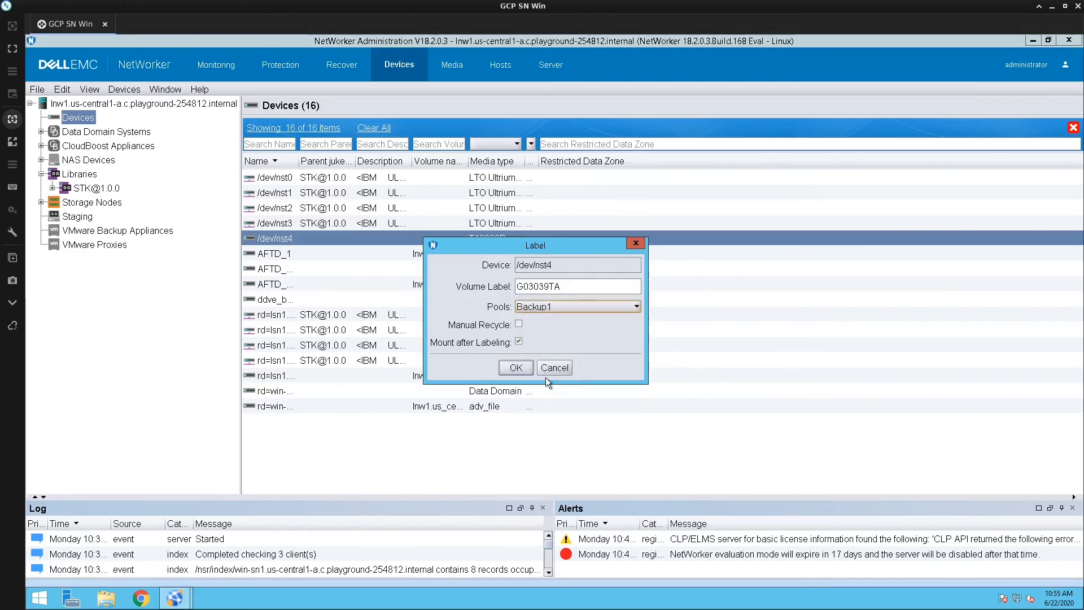
left_click(516, 369)
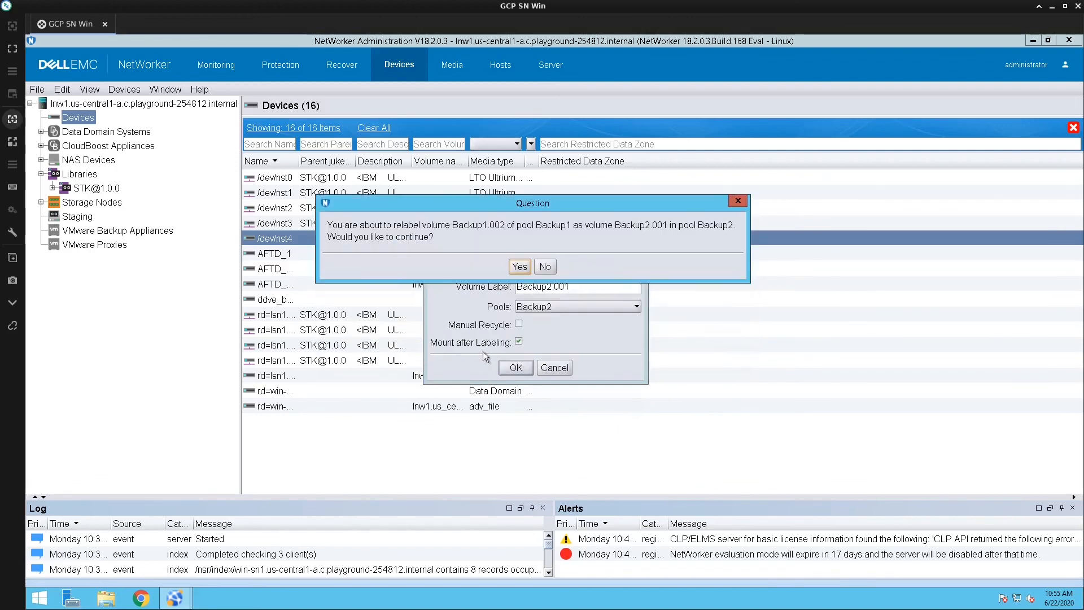
left_click(519, 266)
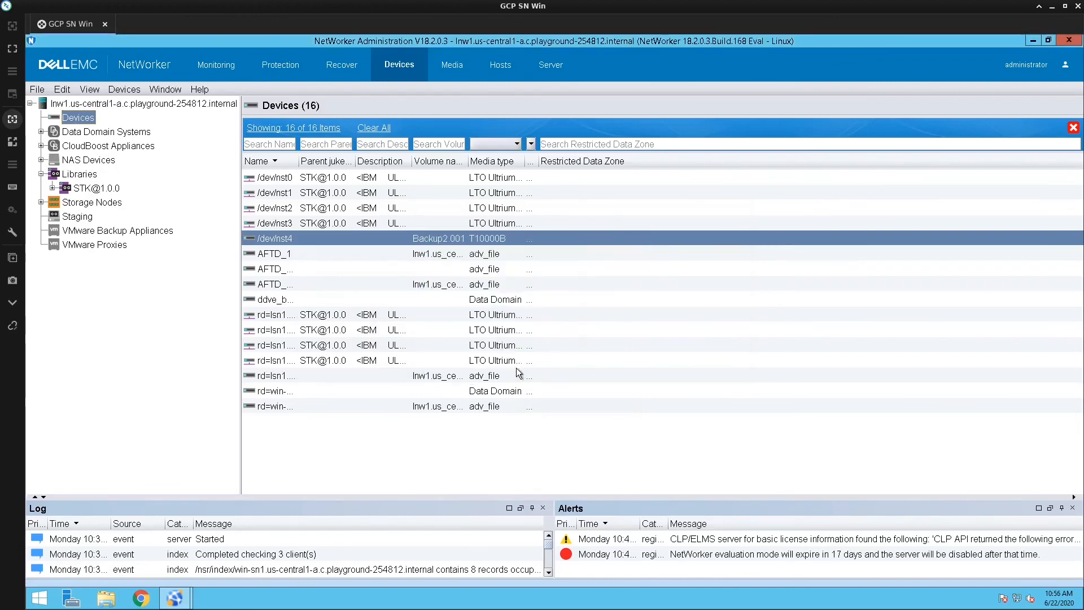
Relabel the volume in /dev/nst4 as G03039TA in the Backup2 pool with mounting after labelling enabled, accepting the relabel
right_click(445, 239)
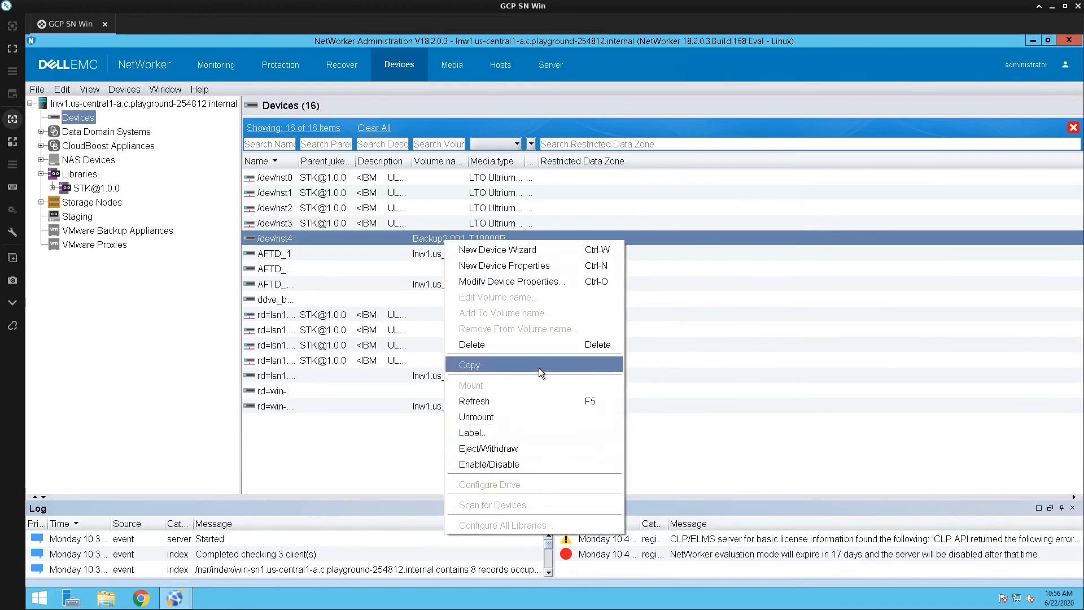
left_click(473, 432)
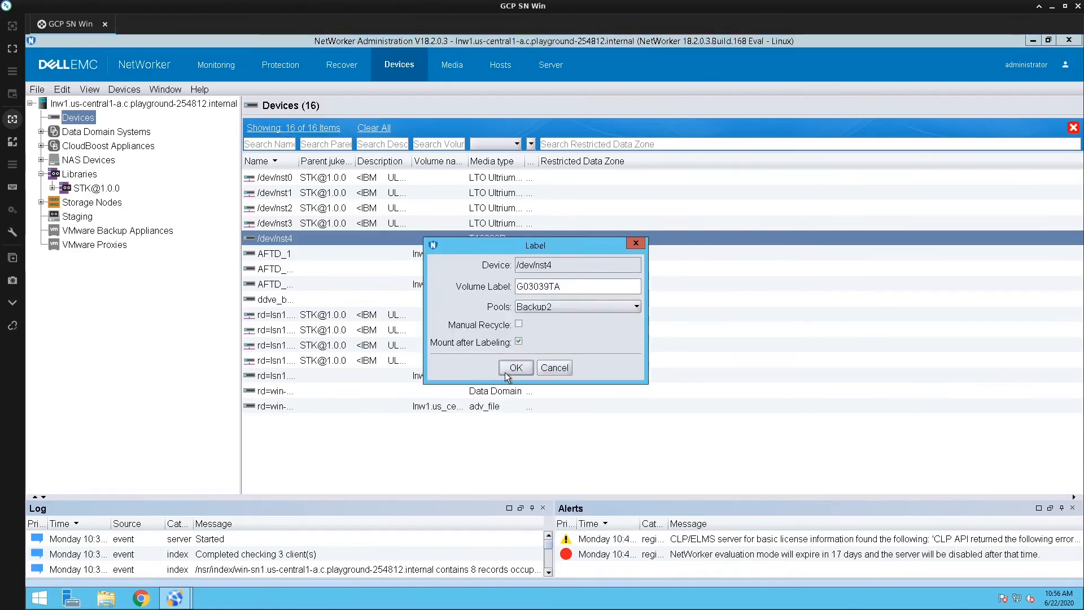
left_click(506, 370)
left_click(523, 337)
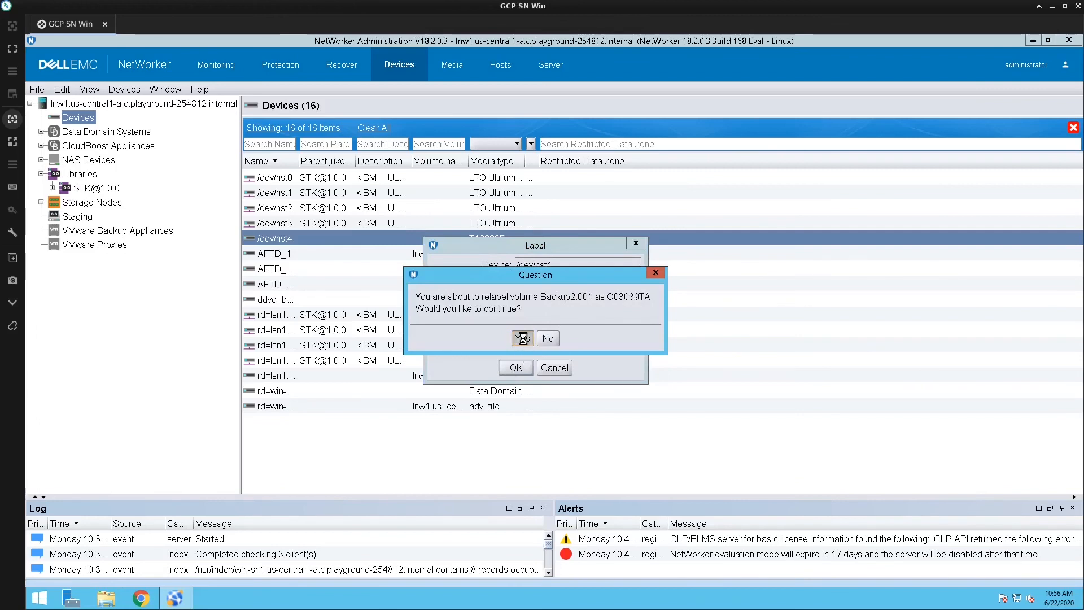